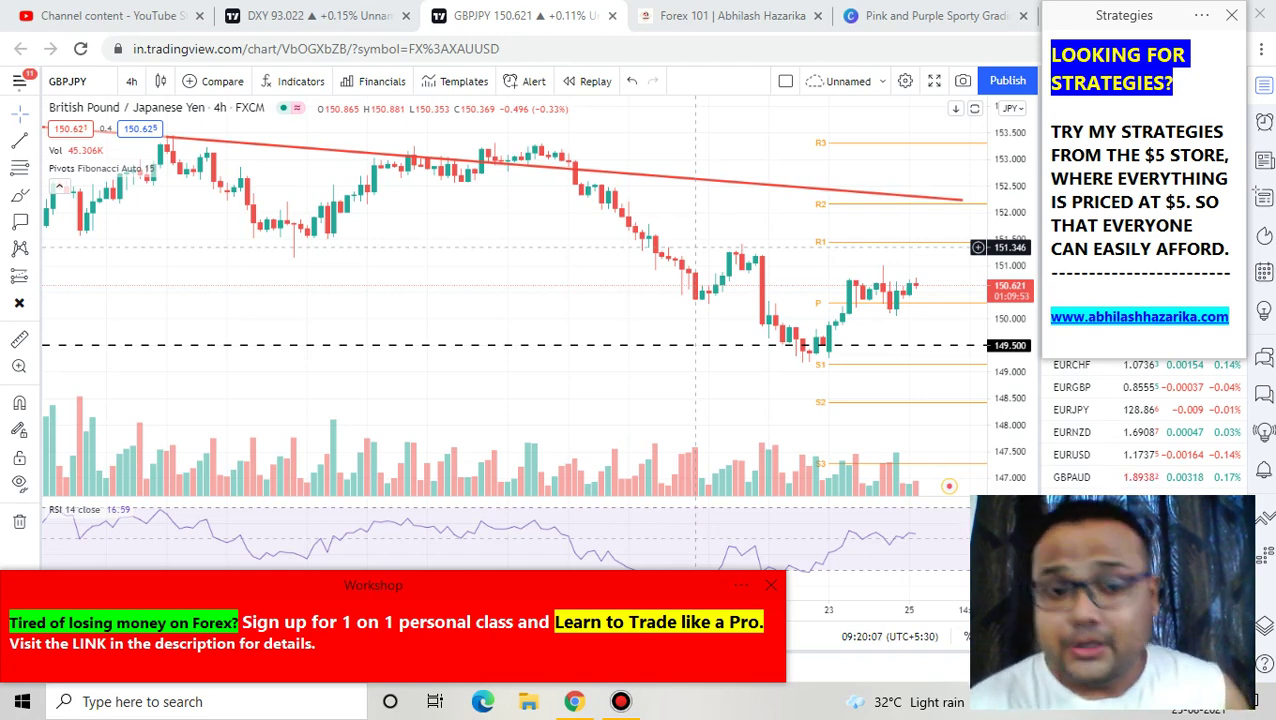
- Zoom out the GBPJPY 4-hour chart's time axis to show more history along the red trendline
scroll(690, 249, down, 3)
scroll(684, 250, down, 2)
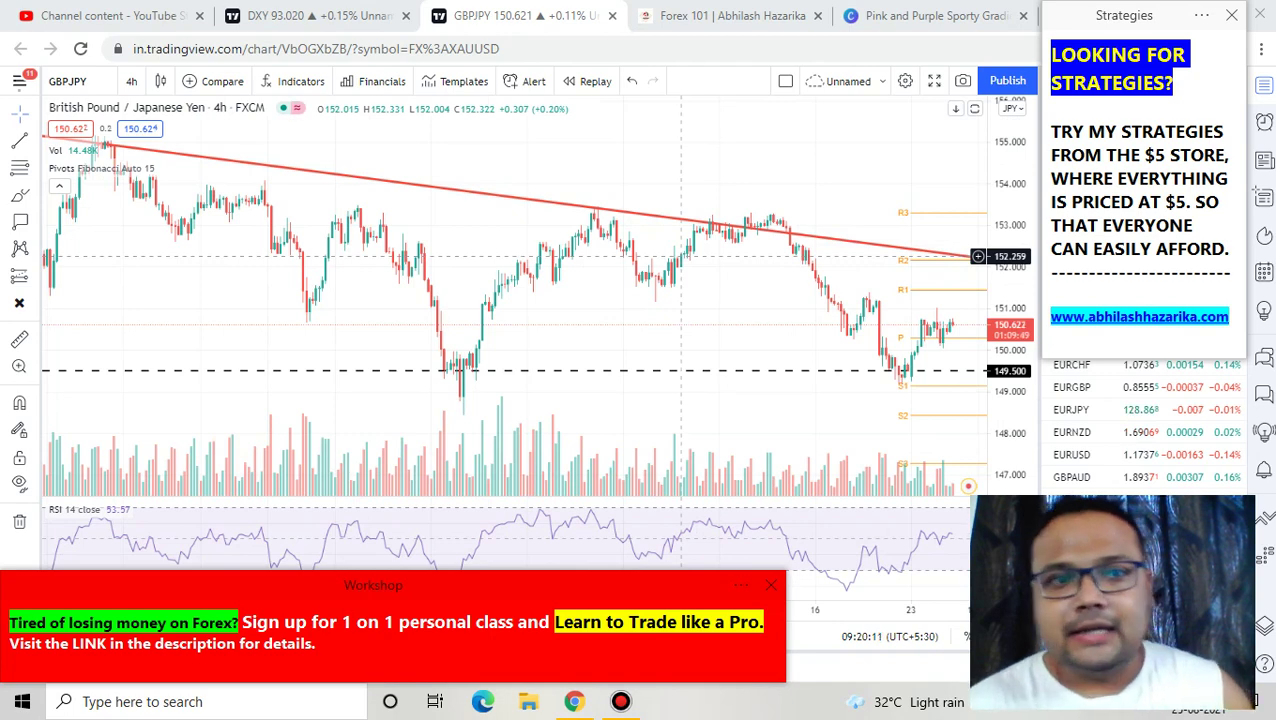
scroll(682, 256, down, 3)
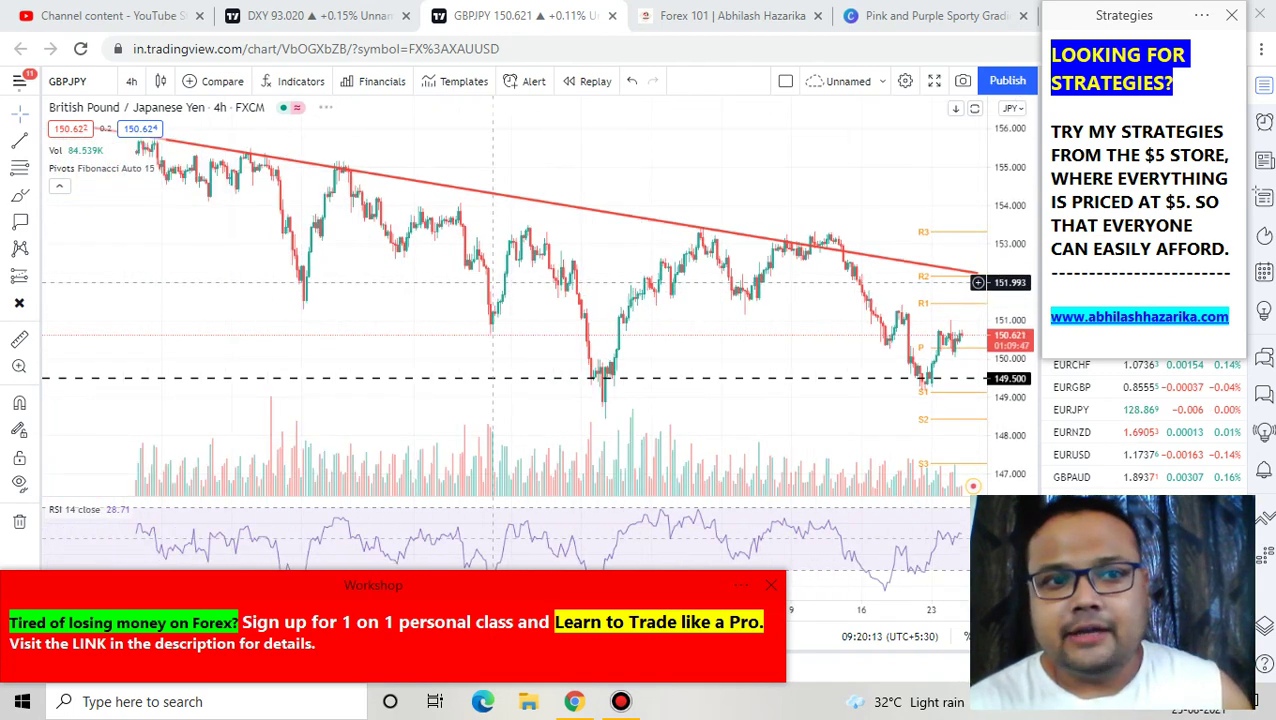
scroll(335, 176, down, 1)
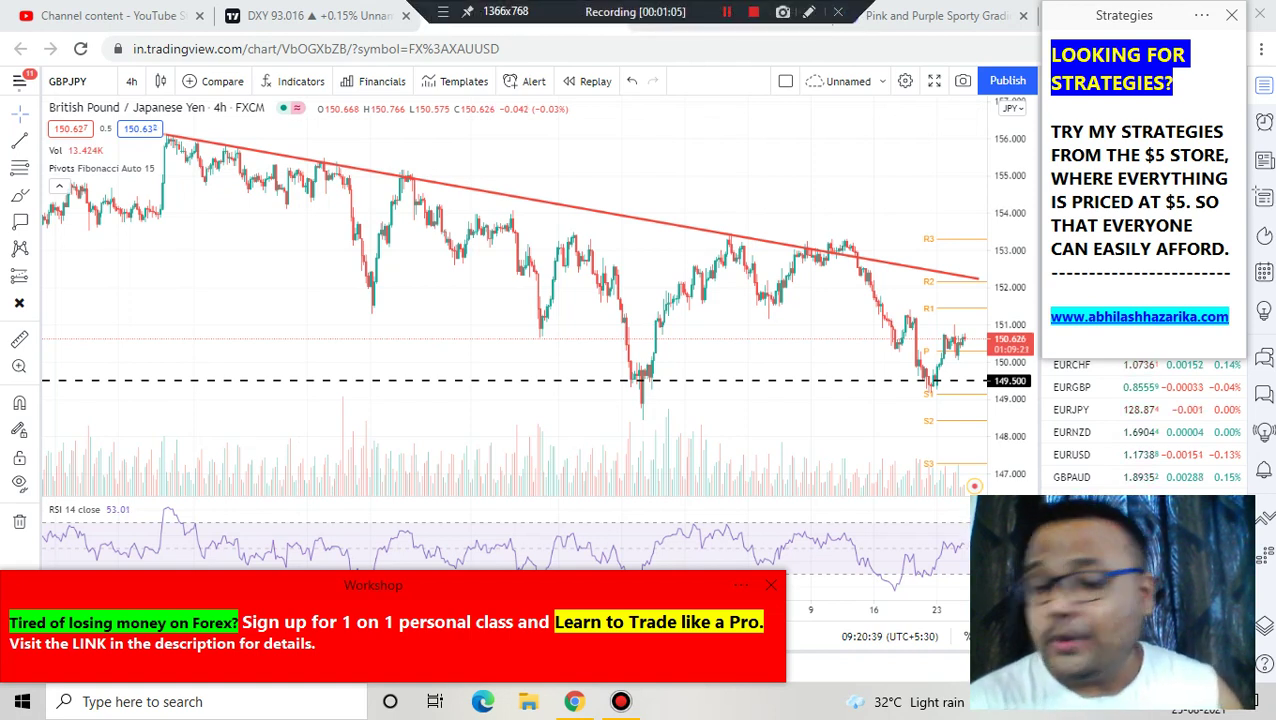
- Mark the earlier swing lows and the recent lows near 149.50 with red freehand V strokes
click(808, 12)
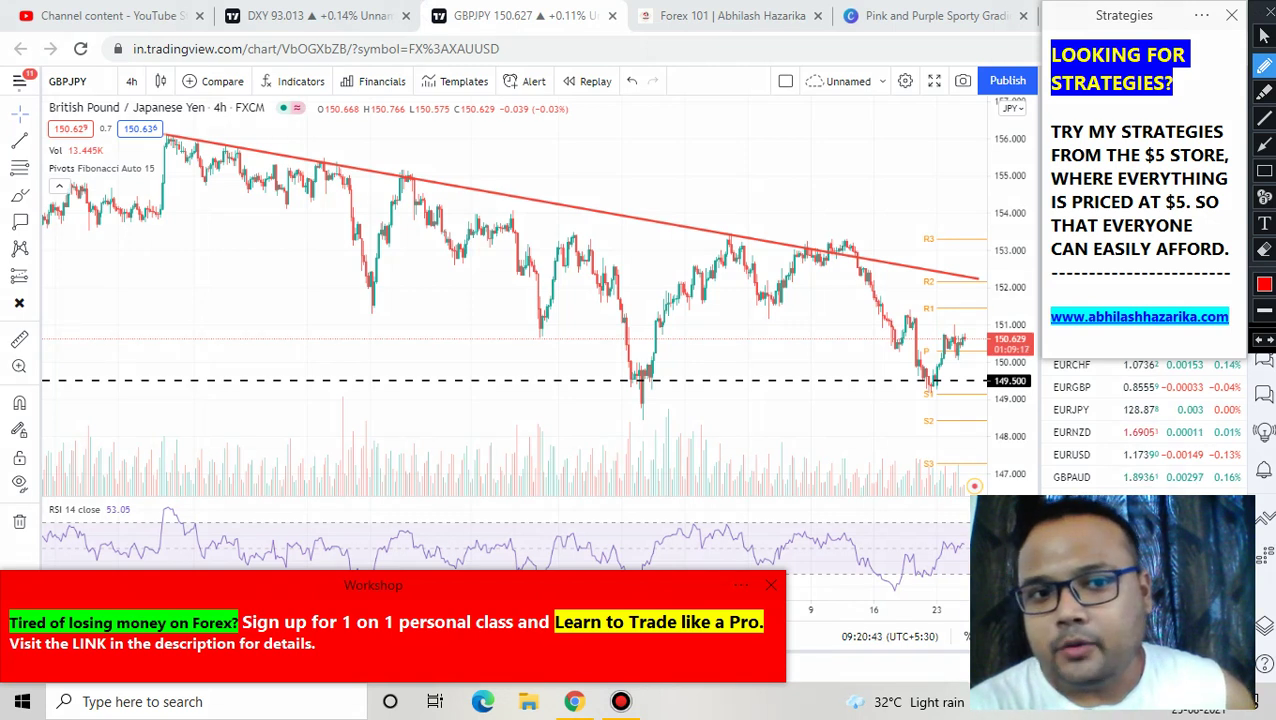
mouse_move(351, 229)
mouse_down()
mouse_move(363, 278)
mouse_move(388, 221)
mouse_up()
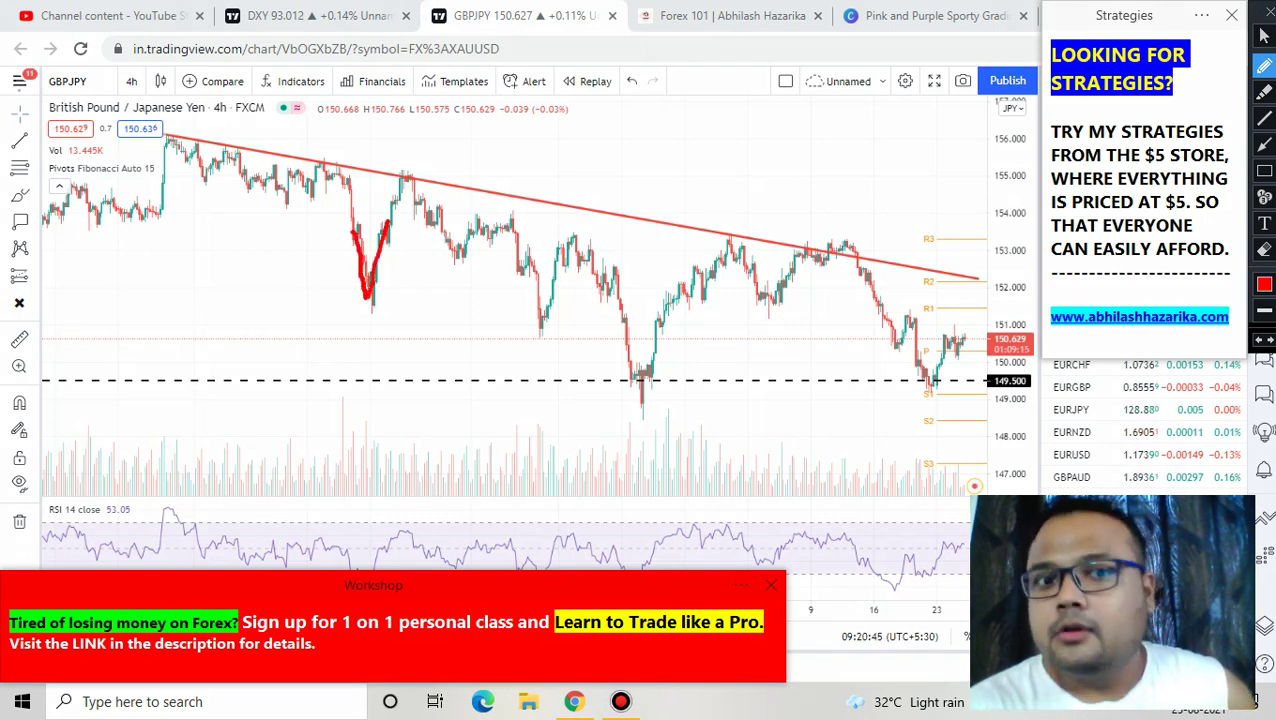
mouse_move(522, 266)
mouse_down()
mouse_move(535, 306)
mouse_move(560, 287)
mouse_move(662, 372)
mouse_move(676, 342)
mouse_up()
mouse_move(913, 336)
mouse_down()
mouse_move(922, 384)
mouse_move(943, 346)
mouse_up()
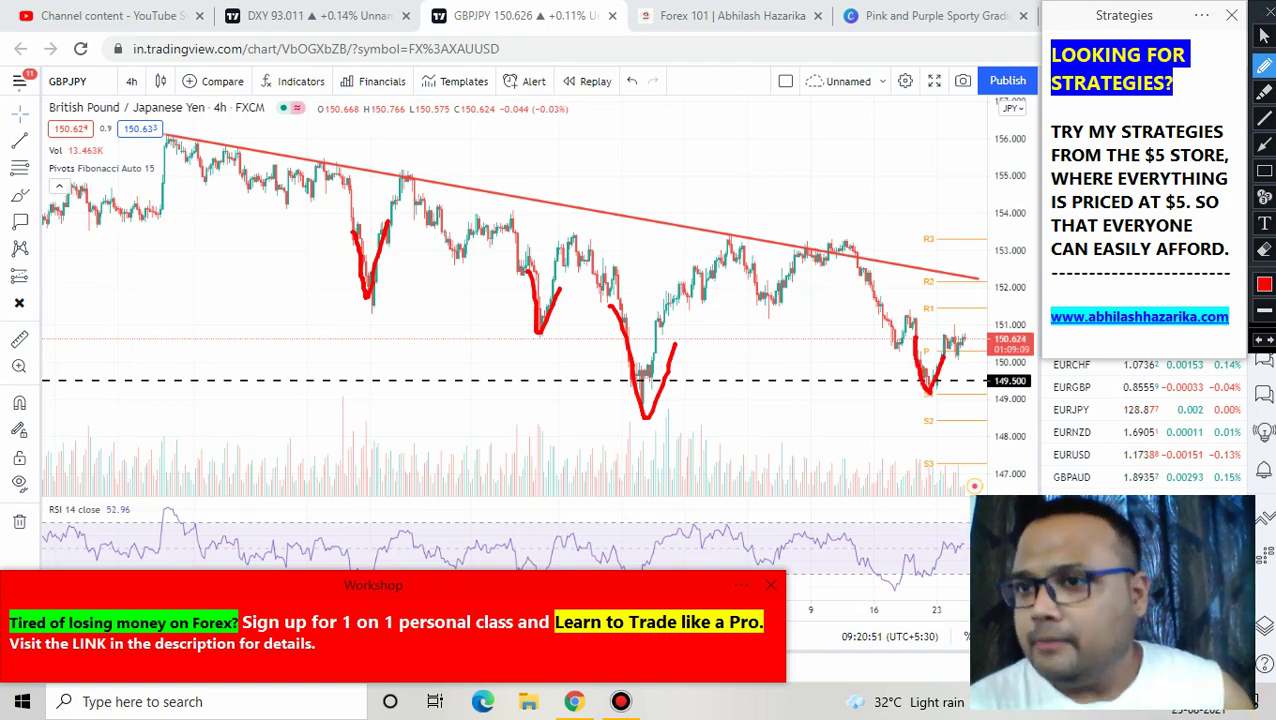
- Clear the red annotations and zoom in on the recent candles
click(1266, 11)
scroll(885, 166, up, 2)
scroll(885, 166, up, 2)
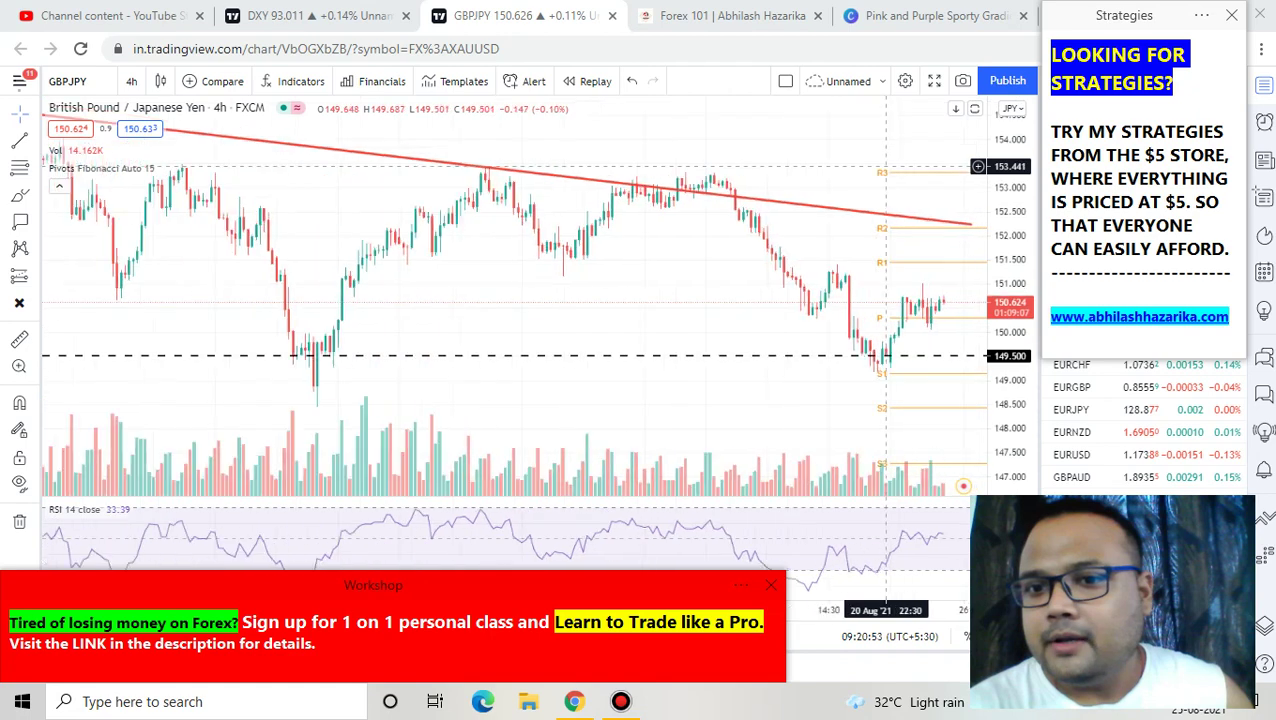
- Draw a red freehand circle around the recent lows below the 149.500 dashed support line
mouse_move(908, 340)
mouse_down()
mouse_move(880, 339)
mouse_move(852, 394)
mouse_move(908, 372)
mouse_move(907, 343)
mouse_up()
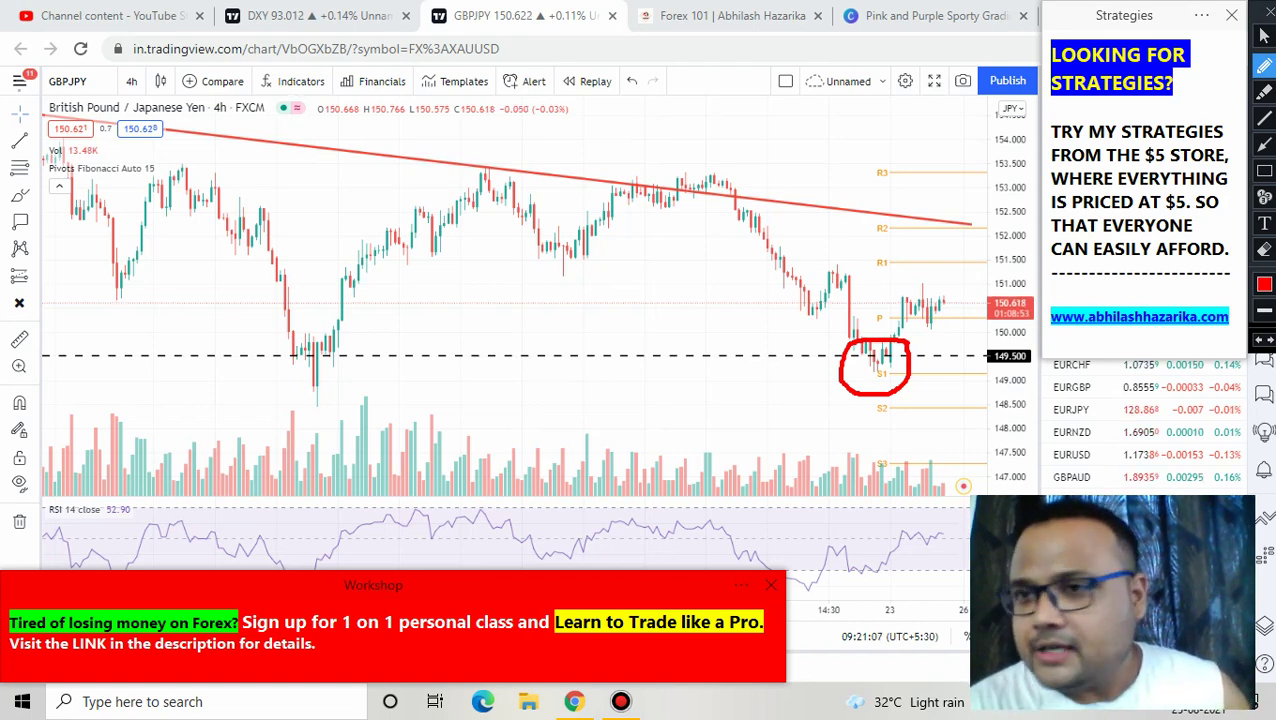
- Re-enable the screen pen with Ctrl+Shift+D, loop the decline and rebound, and ring the latest candles
scroll(515, 250, up, 3)
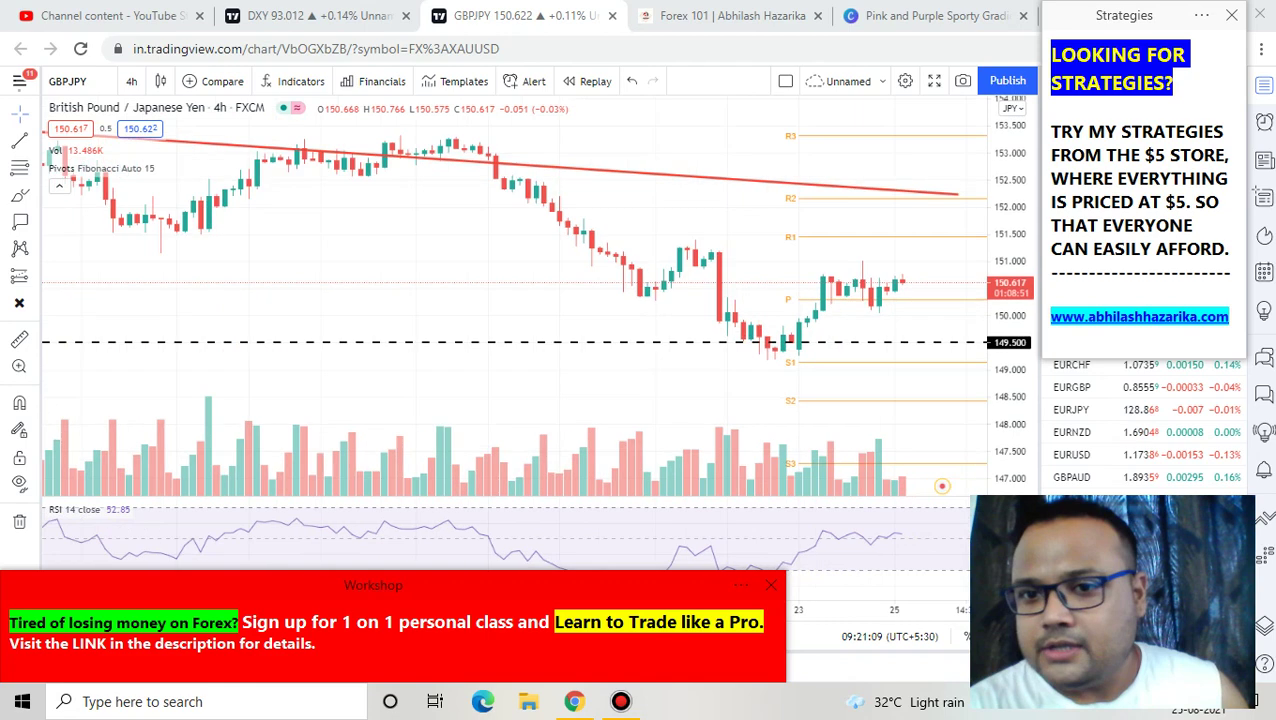
key(ctrl+shift+d)
mouse_move(854, 155)
mouse_down()
mouse_move(352, 175)
mouse_move(906, 427)
mouse_move(867, 133)
mouse_up()
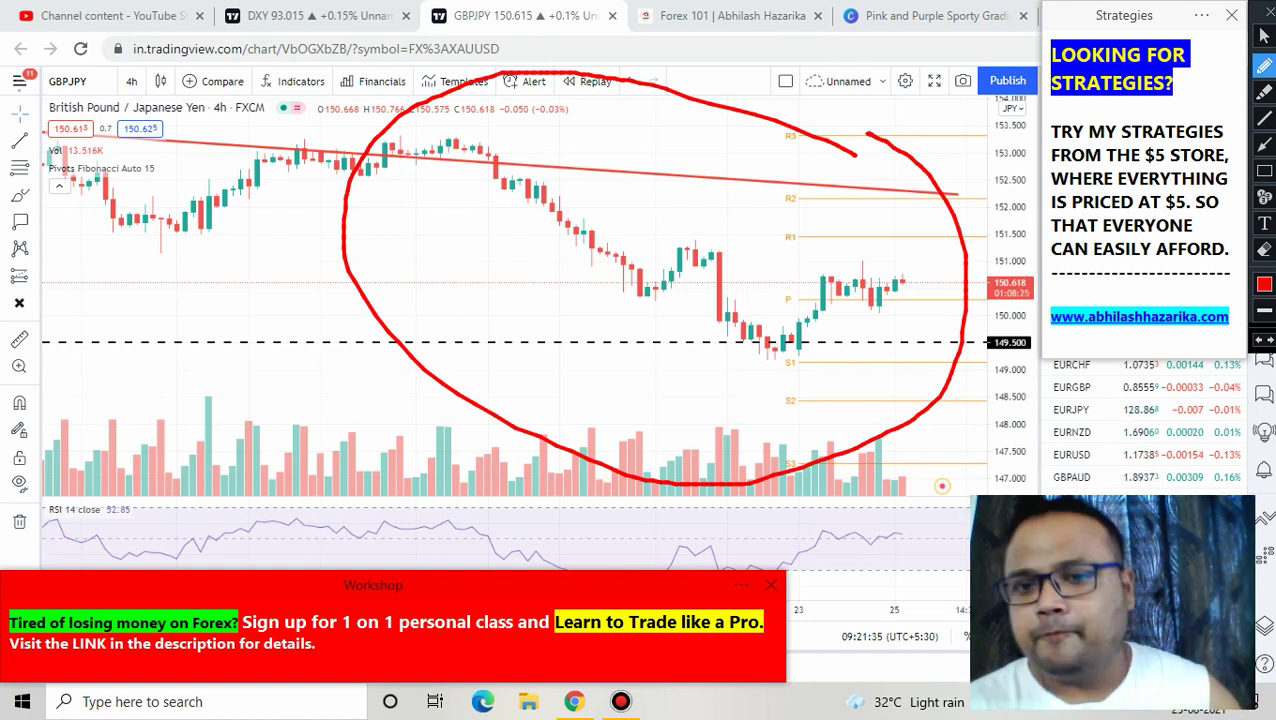
mouse_move(898, 253)
mouse_down()
mouse_move(832, 256)
mouse_move(818, 274)
mouse_move(836, 308)
mouse_move(872, 321)
mouse_move(915, 298)
mouse_move(898, 251)
mouse_up()
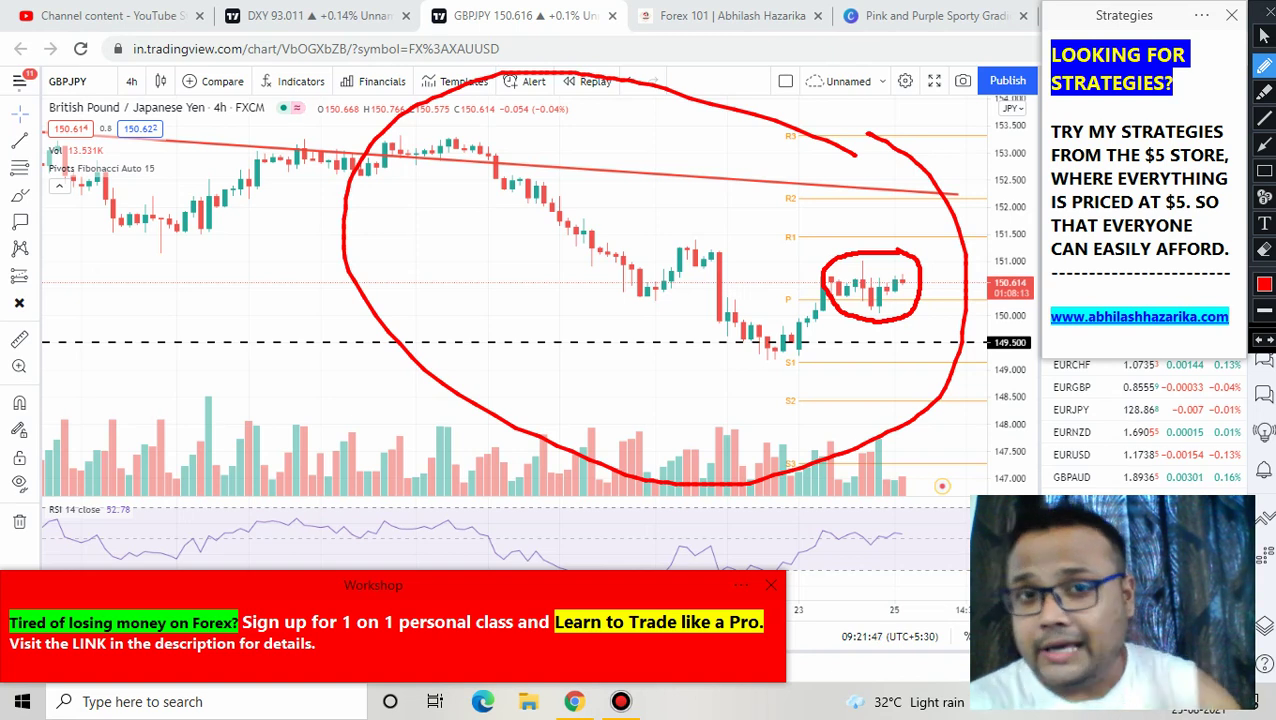
- Handwrite '4hr x10' in red to the left of the chart
mouse_move(88, 278)
mouse_down()
mouse_move(101, 342)
mouse_move(119, 342)
mouse_up()
drag(119, 322, 141, 346)
drag(150, 300, 155, 334)
mouse_move(154, 310)
mouse_down()
mouse_move(204, 292)
mouse_move(180, 330)
mouse_up()
drag(218, 284, 222, 310)
drag(252, 272, 254, 294)
- Complete the note as '= 40hrs' and circle the candle lows near 149.50
drag(129, 387, 166, 379)
drag(140, 405, 192, 392)
mouse_move(192, 392)
mouse_down()
mouse_move(224, 384)
mouse_move(228, 410)
mouse_up()
drag(248, 358, 240, 392)
mouse_move(258, 330)
mouse_down()
mouse_move(265, 380)
mouse_move(290, 400)
mouse_up()
mouse_move(292, 364)
mouse_down()
mouse_move(300, 398)
mouse_move(318, 392)
mouse_up()
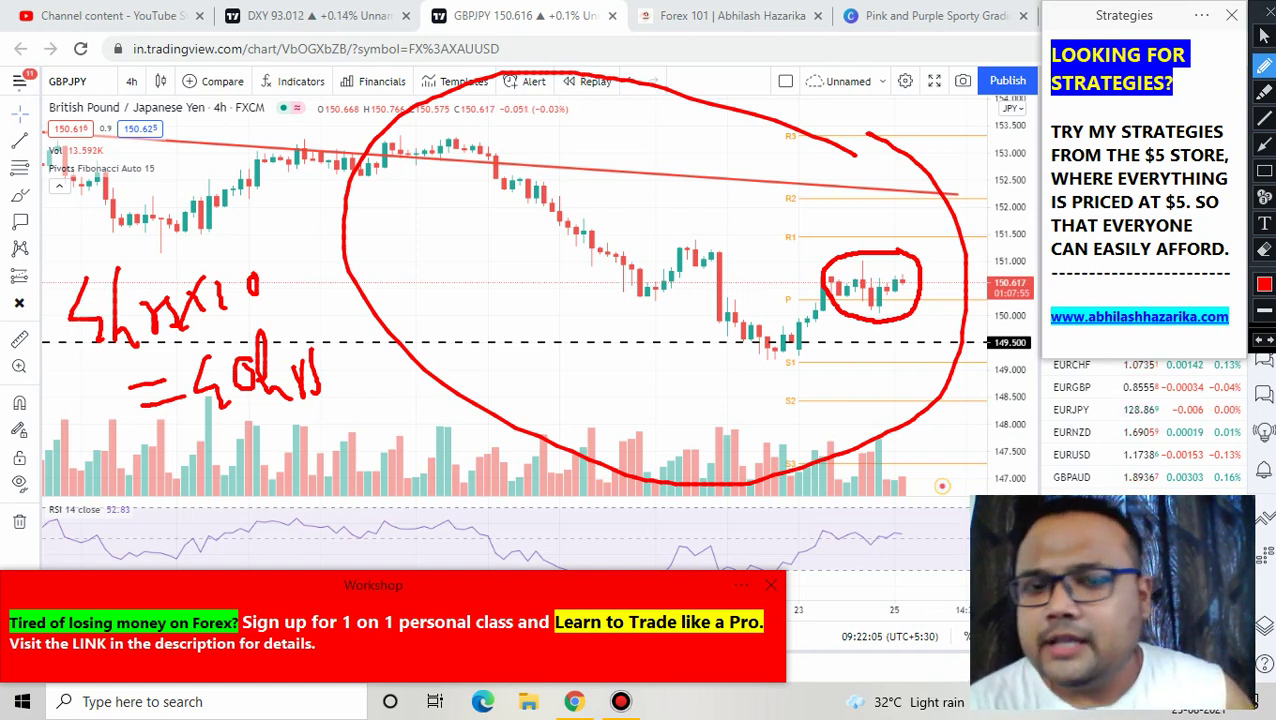
mouse_move(798, 316)
mouse_down()
mouse_move(760, 314)
mouse_move(772, 360)
mouse_move(806, 328)
mouse_move(799, 317)
mouse_up()
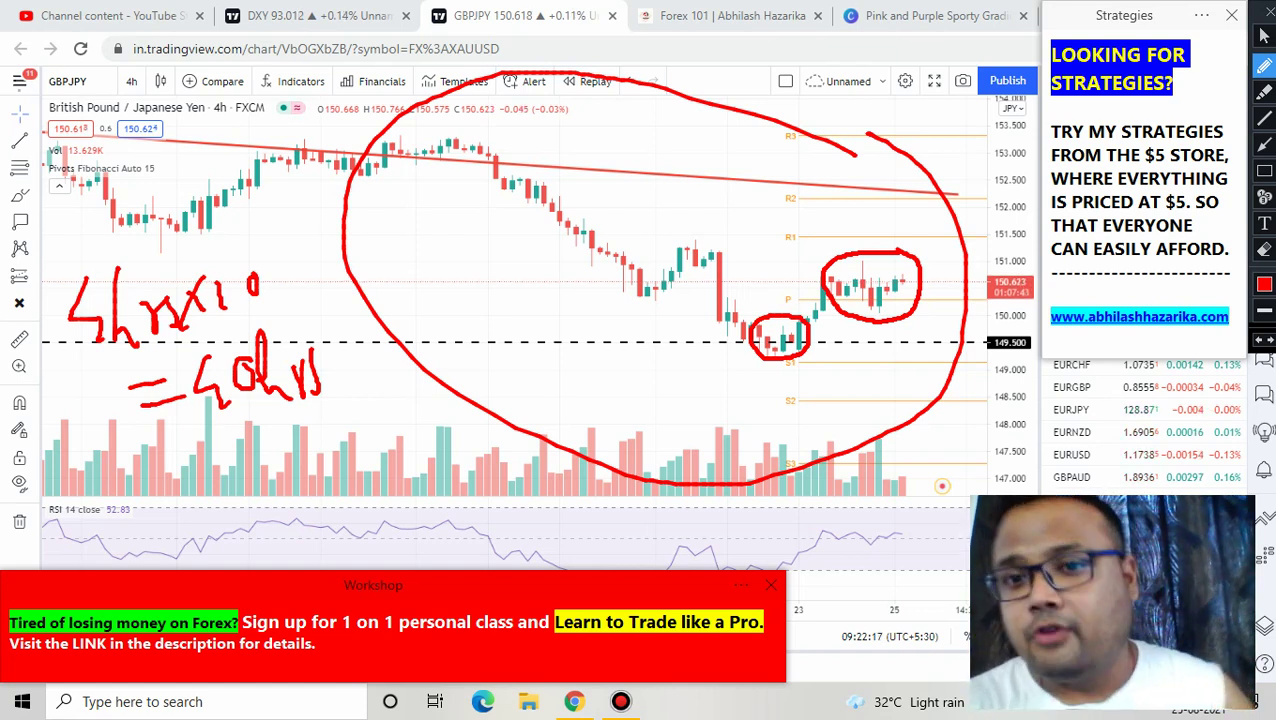
scroll(513, 296, down, 2)
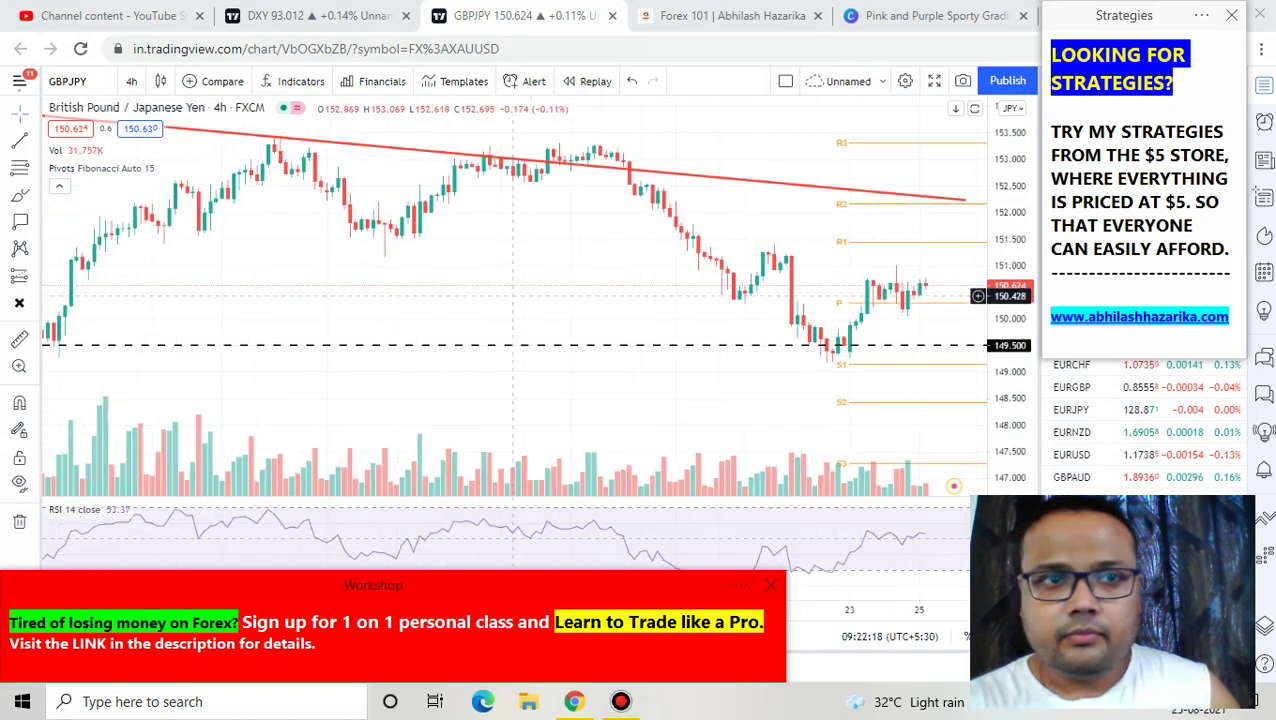
- Switch to the 'Forex 101 | Abhilash Hazarika' browser tab
scroll(513, 296, down, 2)
click(705, 15)
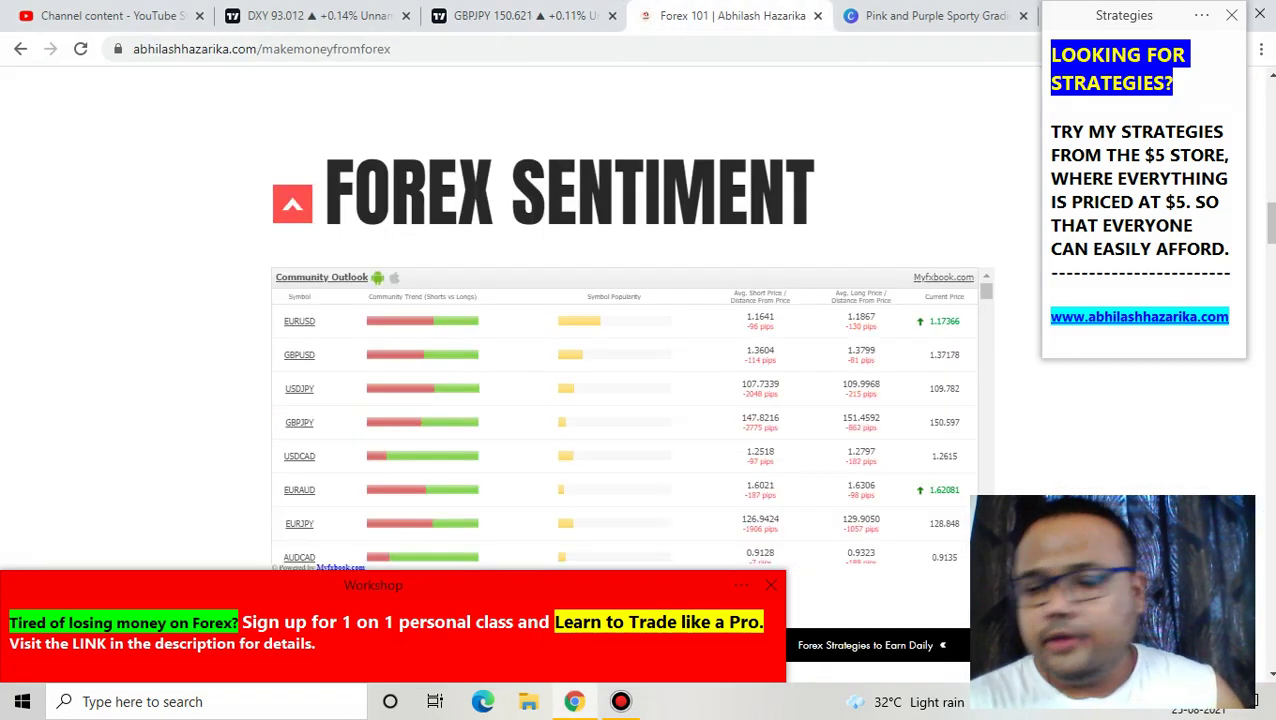
scroll(631, 400, down, 1)
scroll(631, 400, up, 1)
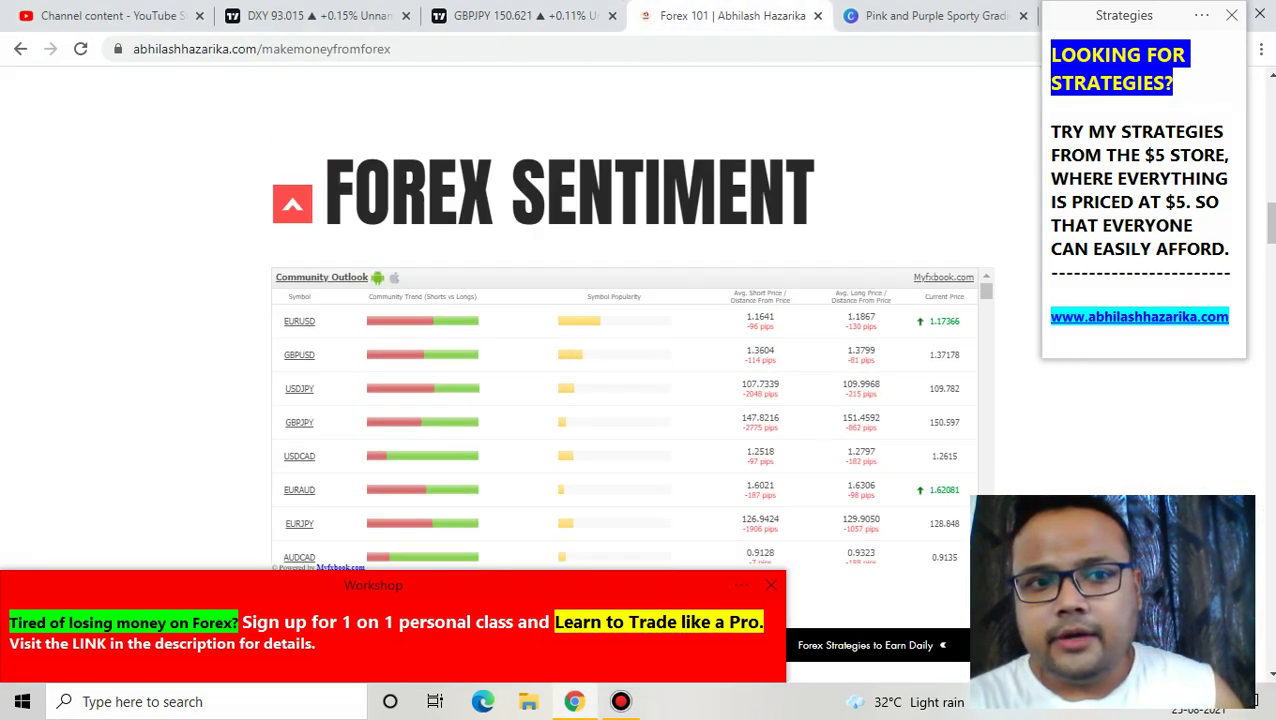
mouse_move(290, 424)
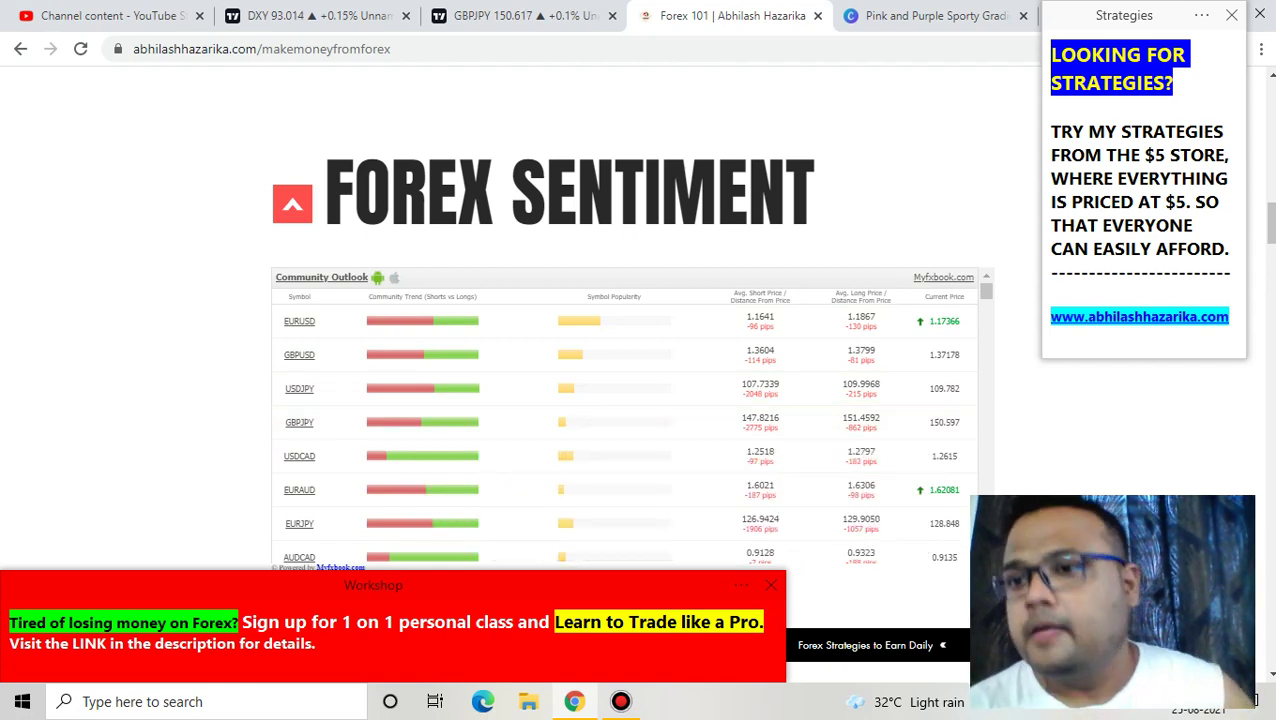
- Scroll down past Forex Sentiment to the Forex Volatility Calculator table
drag(1269, 221, 1269, 103)
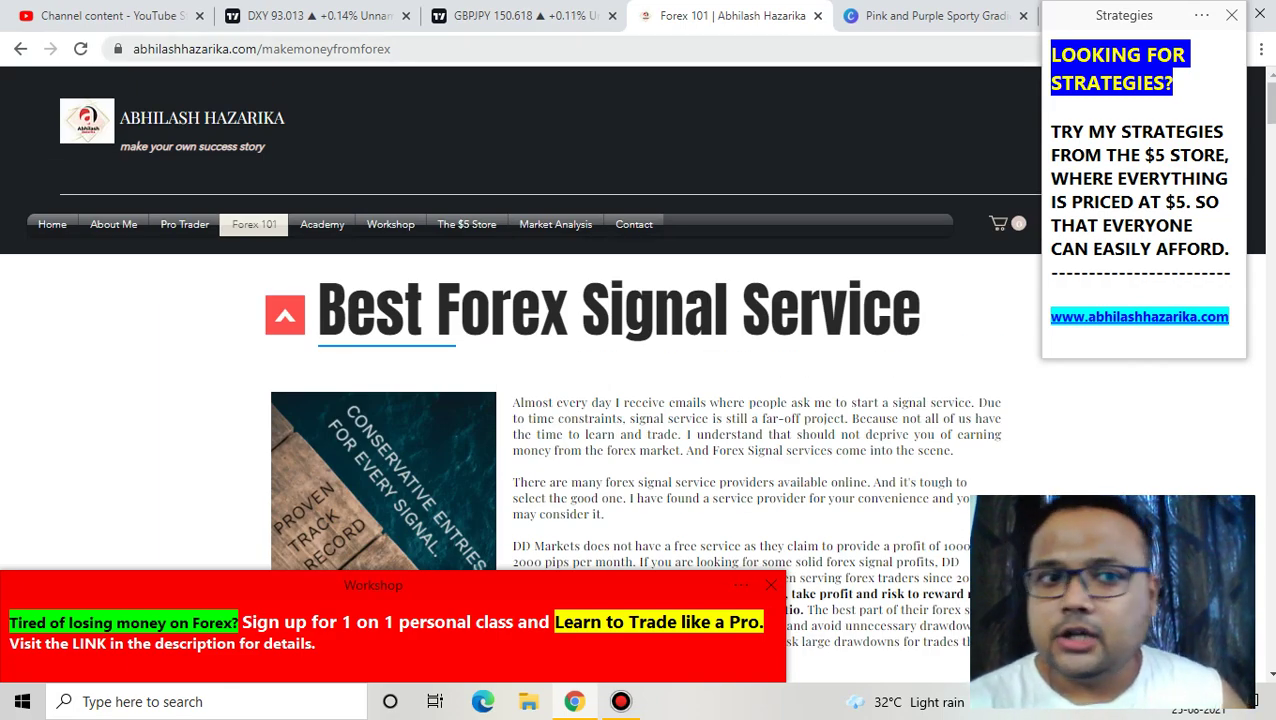
scroll(260, 300, down, 10)
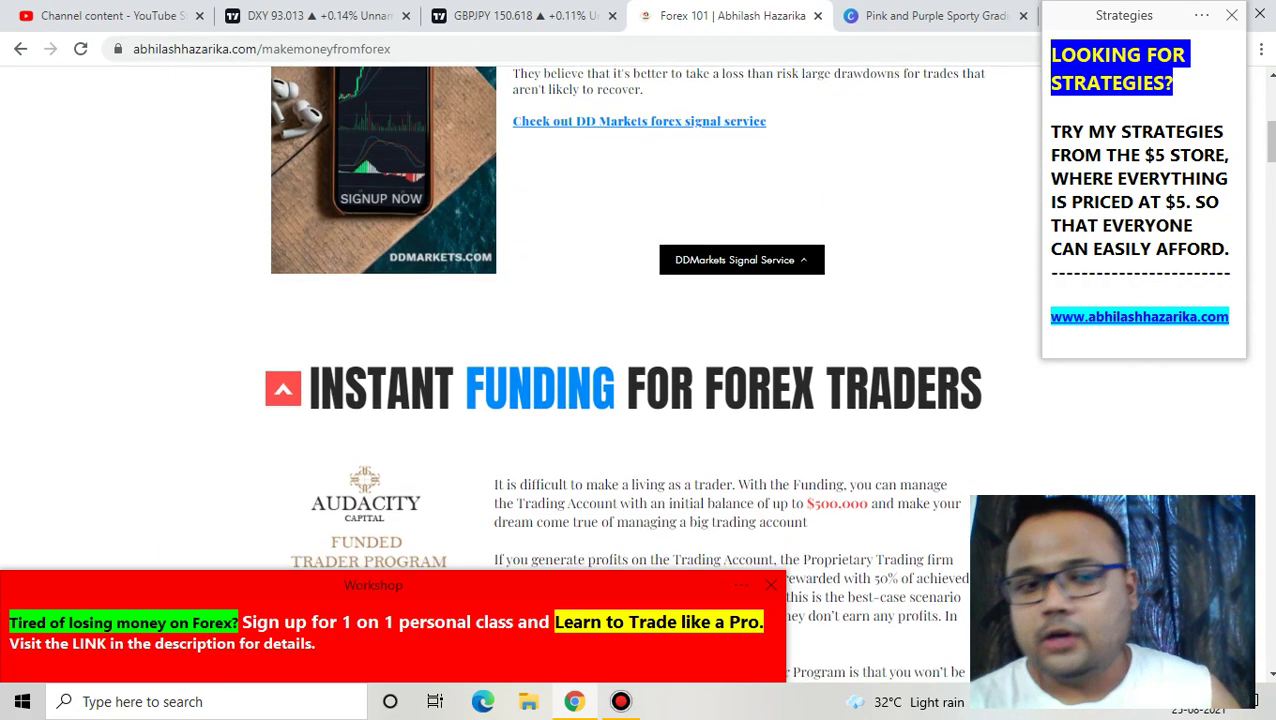
scroll(630, 310, down, 7)
scroll(630, 310, up, 5)
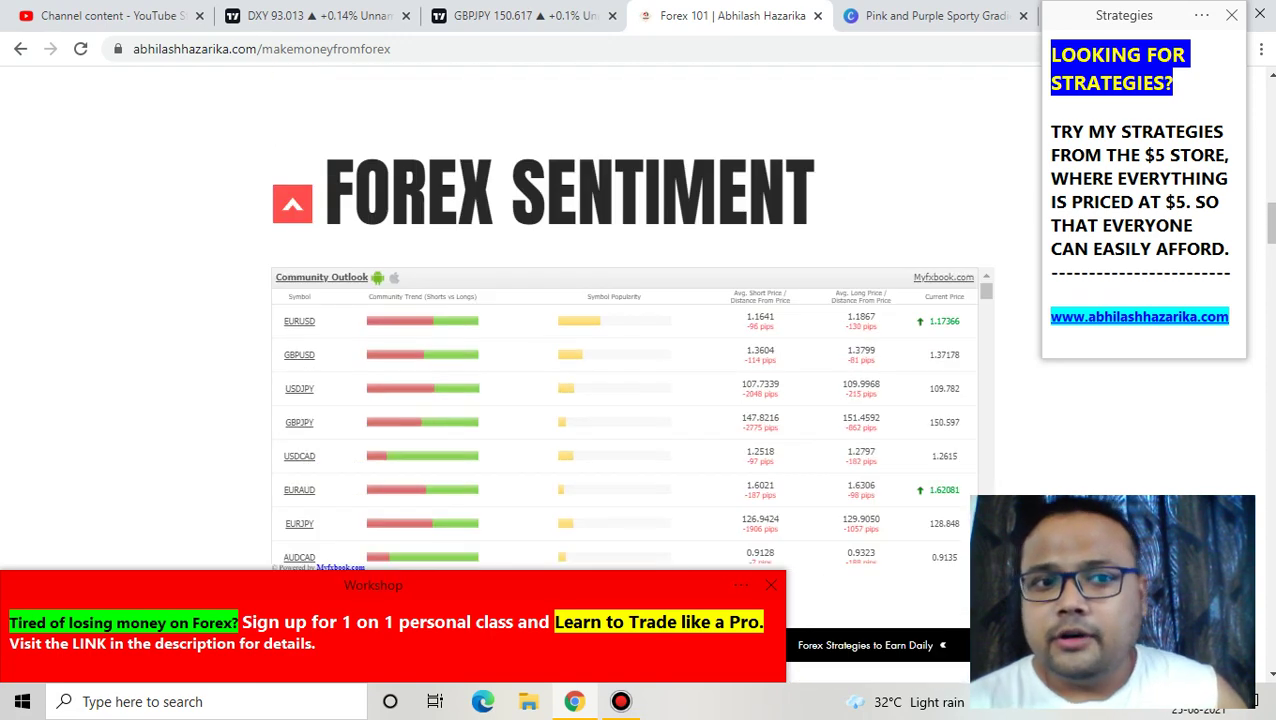
scroll(630, 350, down, 1)
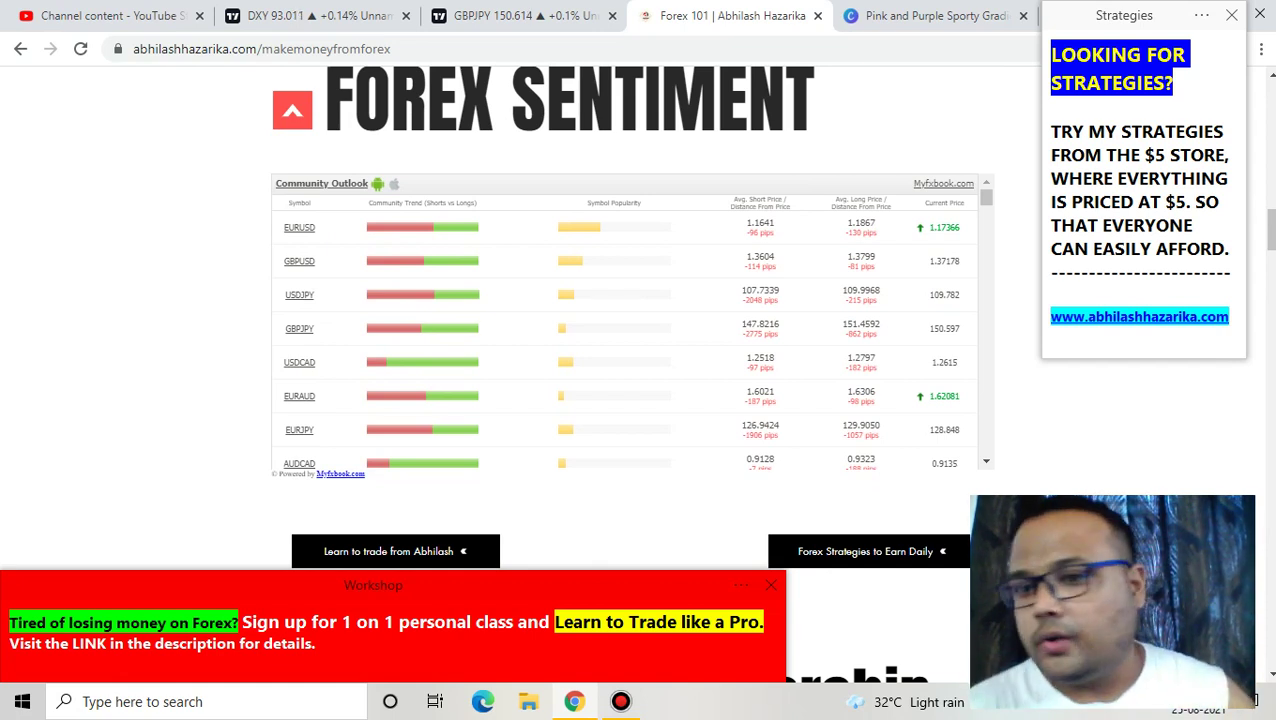
scroll(638, 360, down, 13)
scroll(638, 360, down, 15)
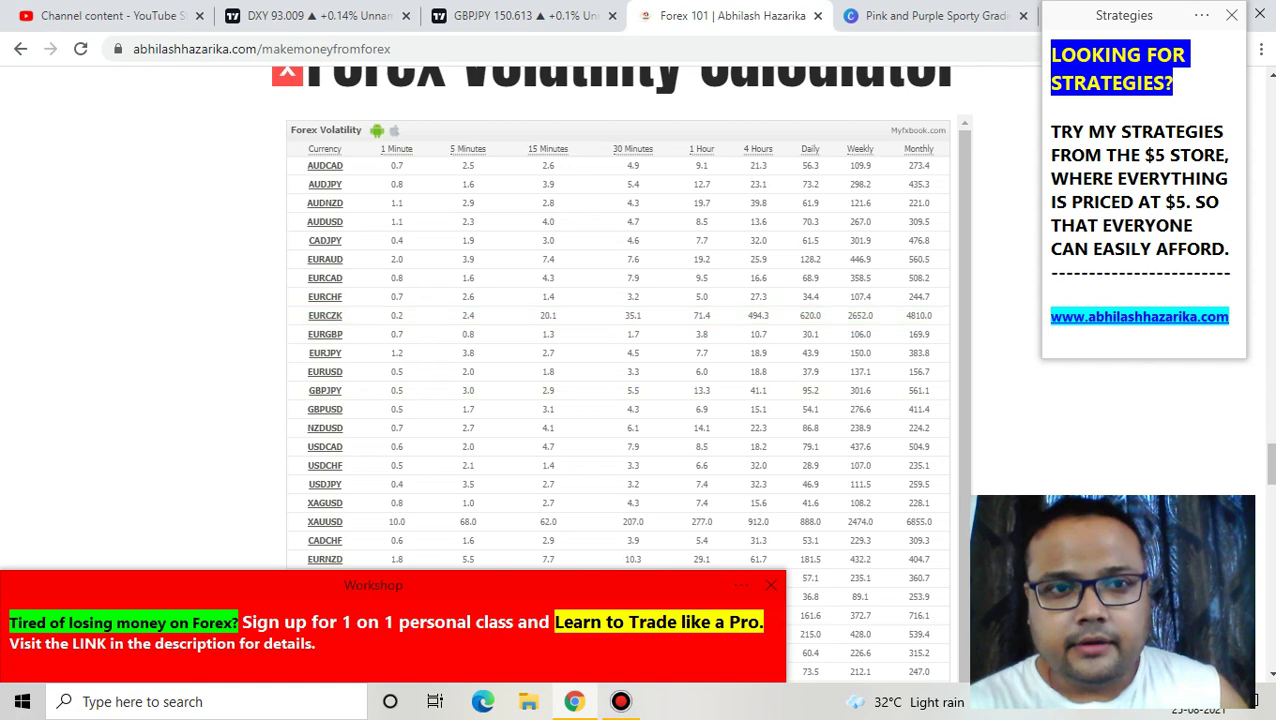
- Highlight GBPJPY's volatility row up to 4 Hours, then scroll up to the Full Technical Analysis Course
scroll(616, 200, up, 1)
scroll(616, 200, down, 1)
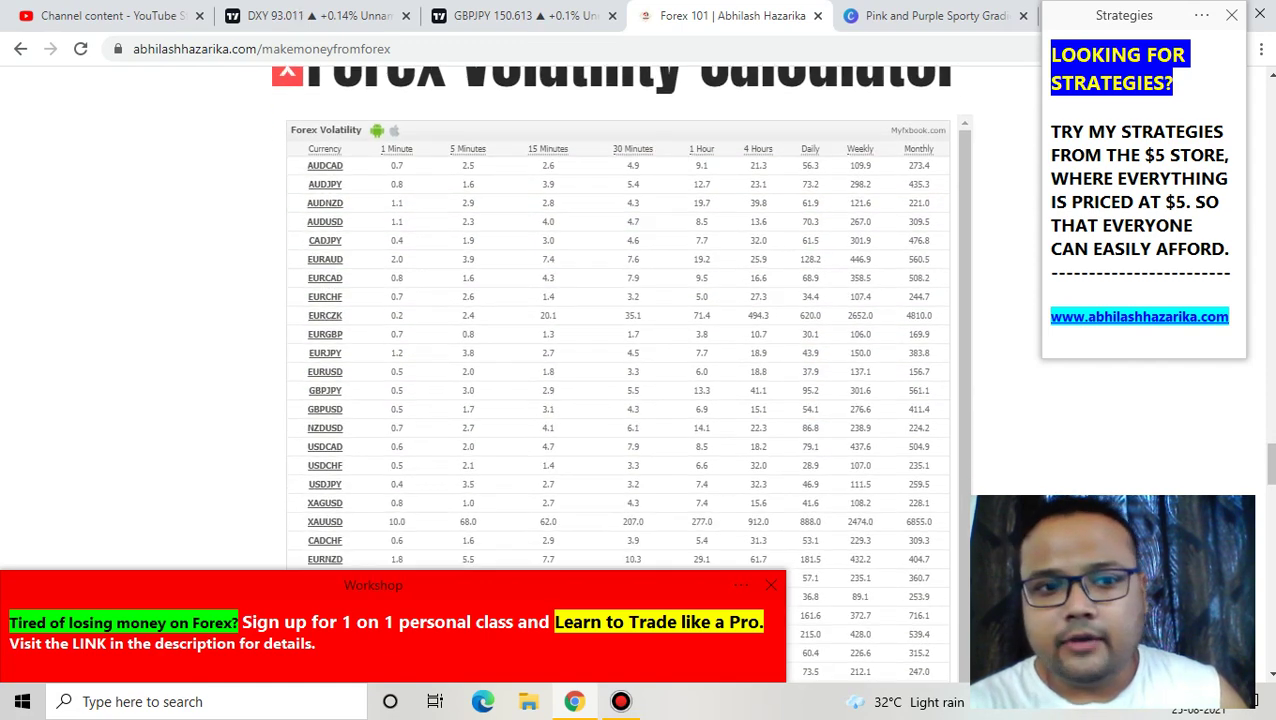
drag(305, 390, 766, 390)
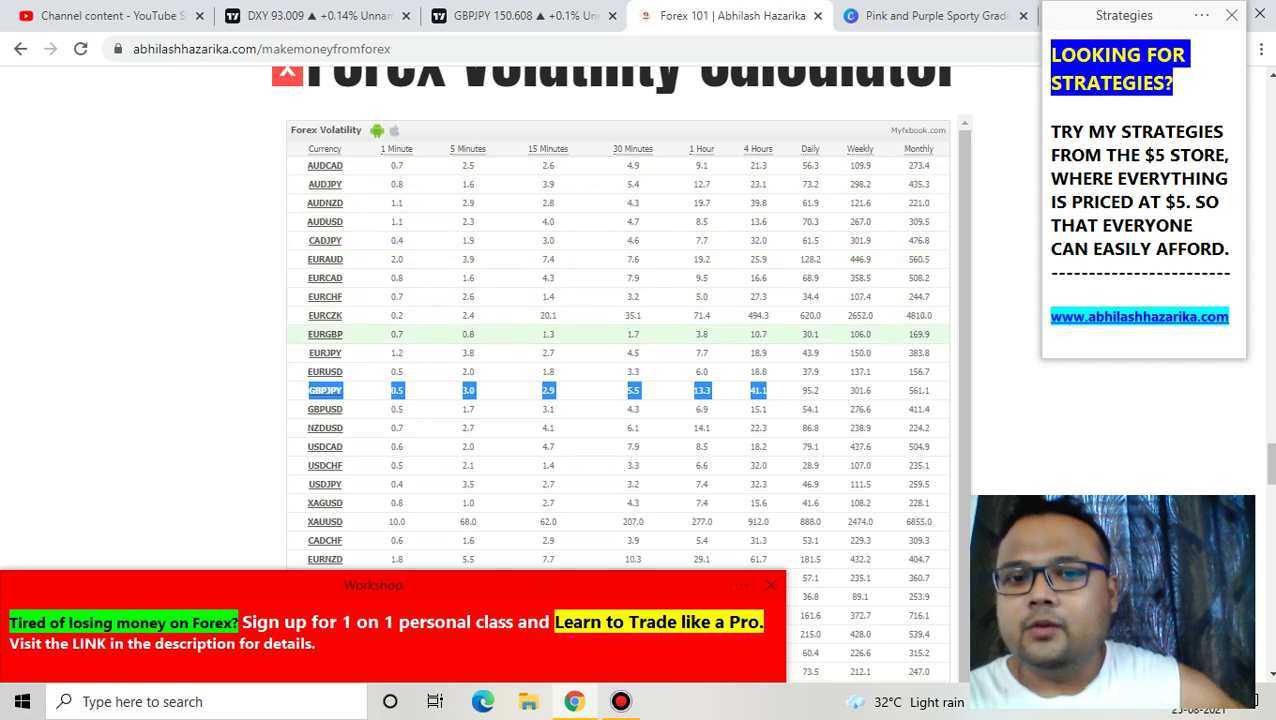
scroll(620, 370, up, 10)
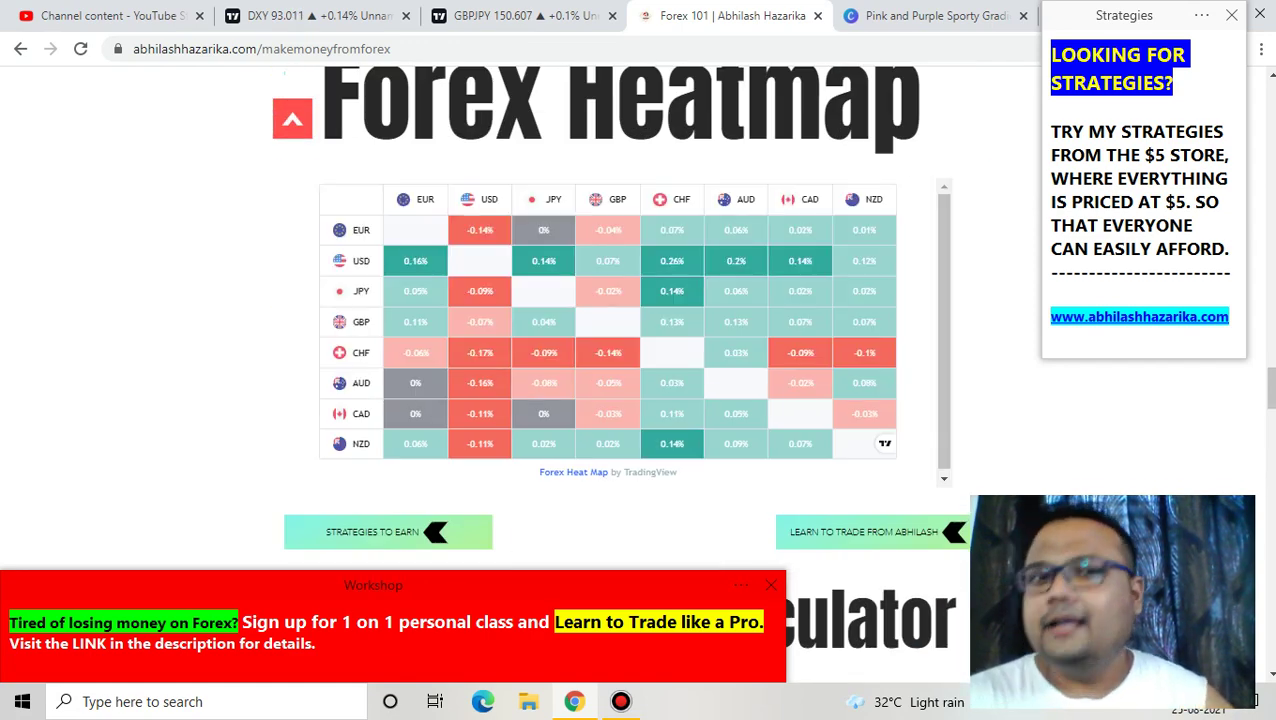
scroll(620, 370, up, 15)
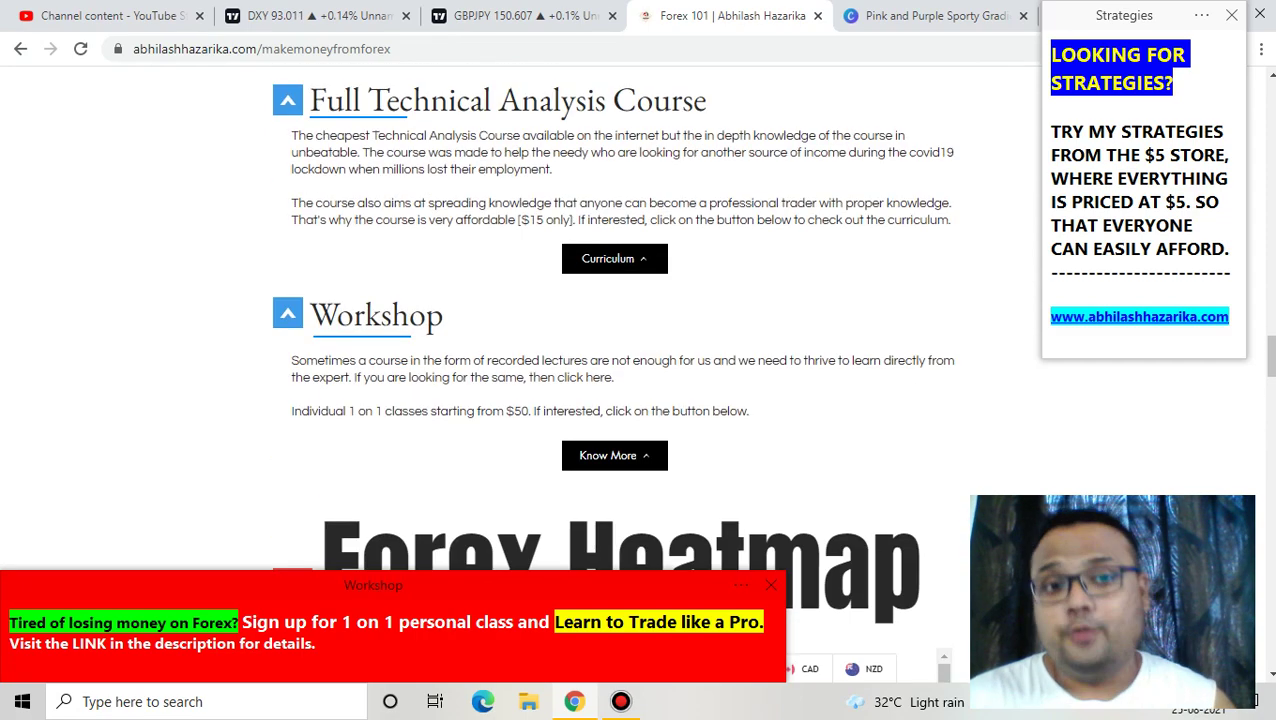
- Highlight the Pro Trader Membership heading and the word 'Analysis' in its subtitle
scroll(620, 370, up, 7)
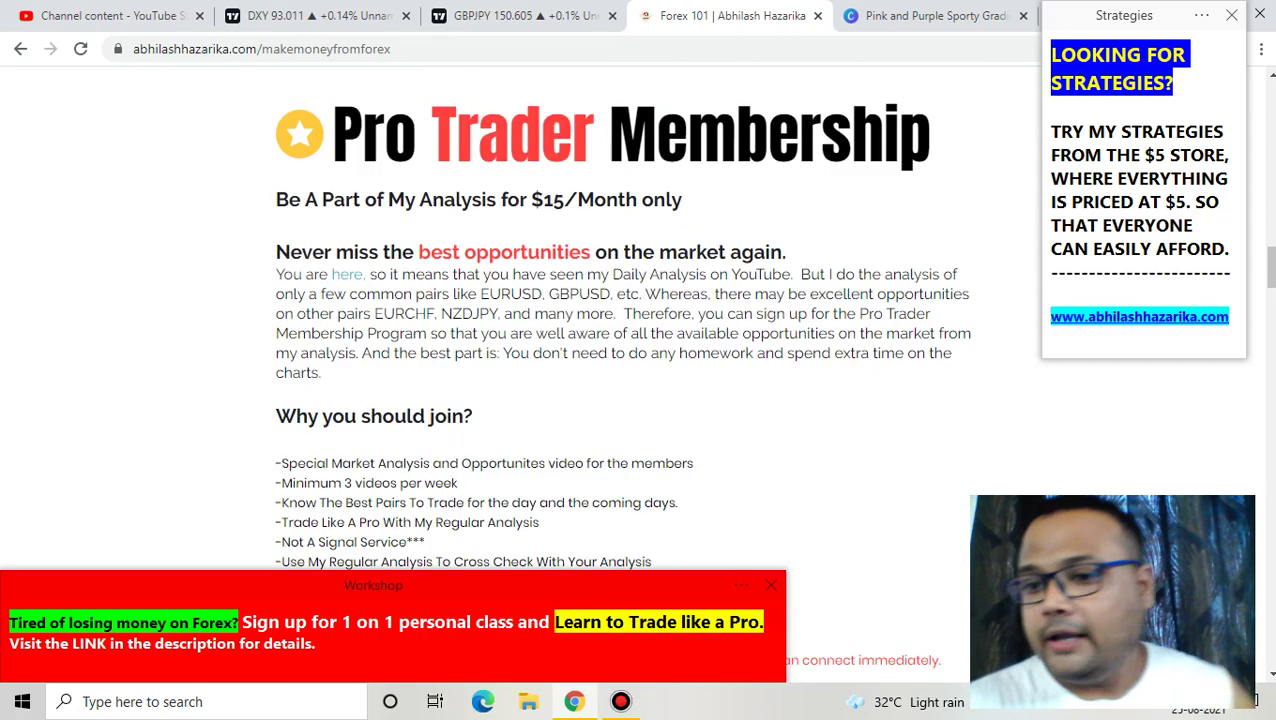
scroll(620, 370, down, 4)
scroll(620, 370, up, 3)
drag(334, 320, 656, 320)
scroll(620, 370, down, 2)
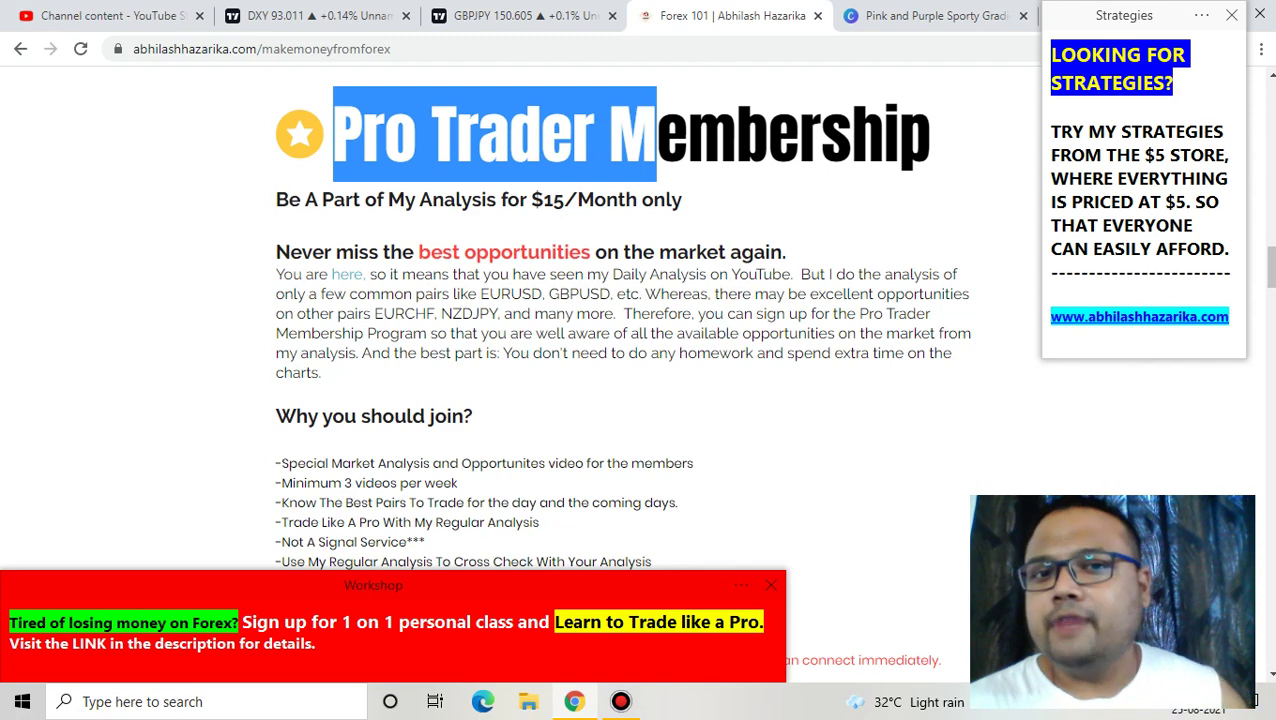
drag(432, 199, 508, 199)
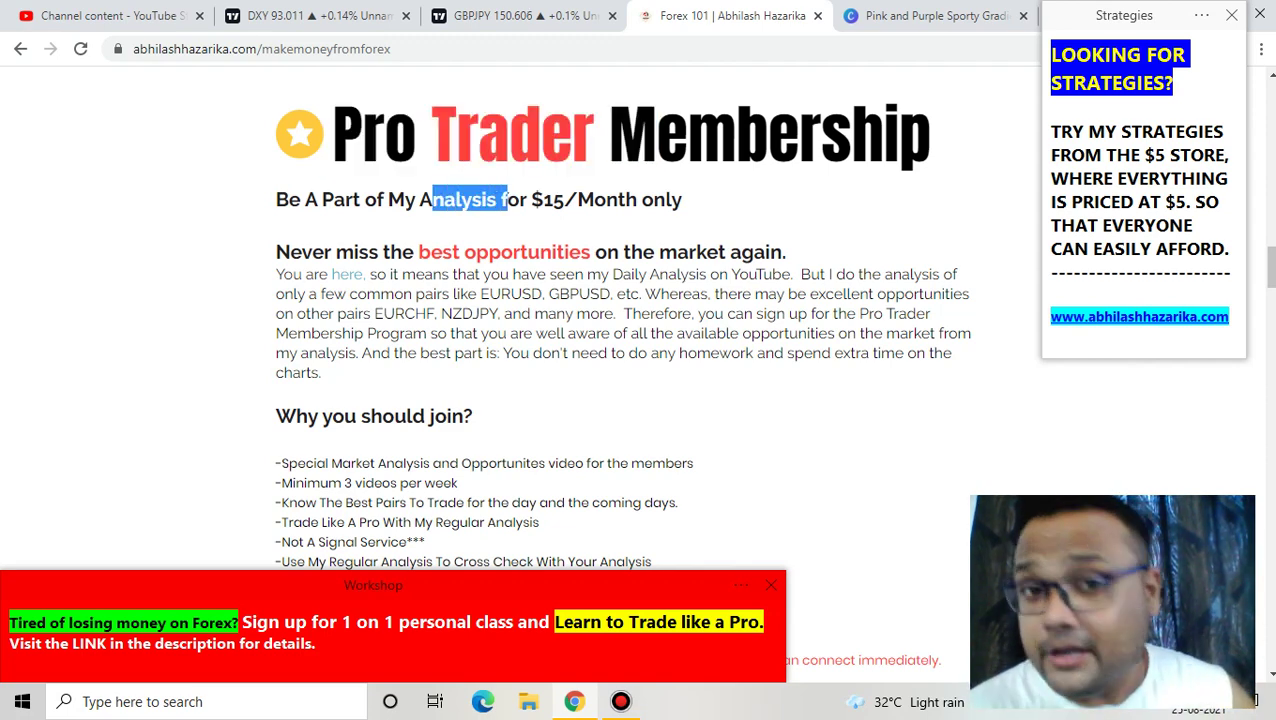
- Review the subscribe options, then return to the GBPJPY TradingView tab with Ctrl+Shift+Tab
scroll(620, 320, down, 2)
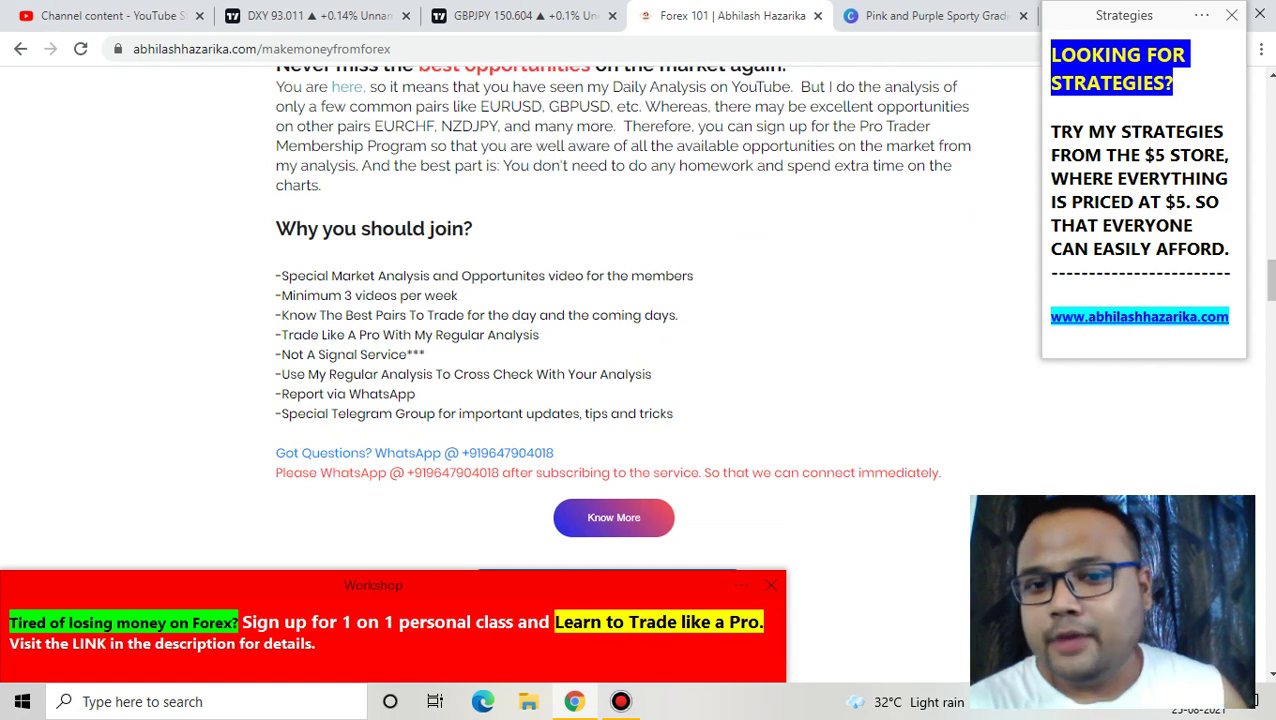
scroll(620, 320, down, 2)
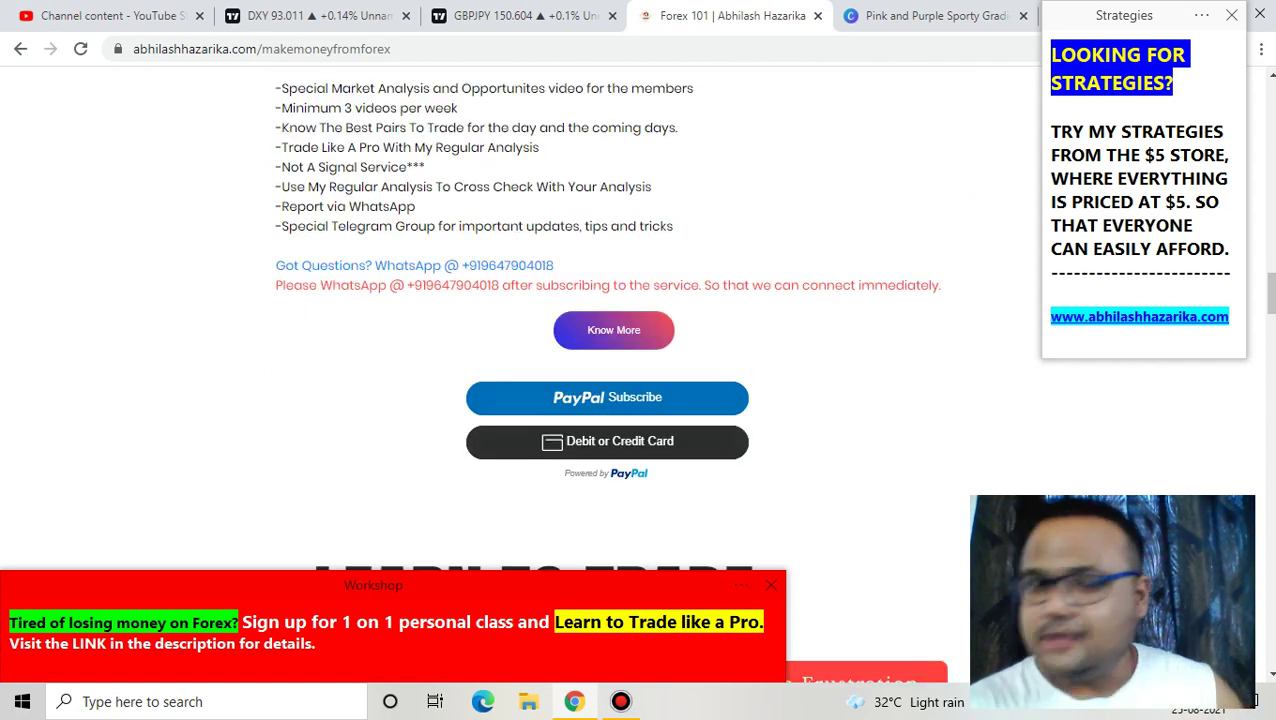
scroll(620, 320, up, 6)
key(ctrl+shift+Tab)
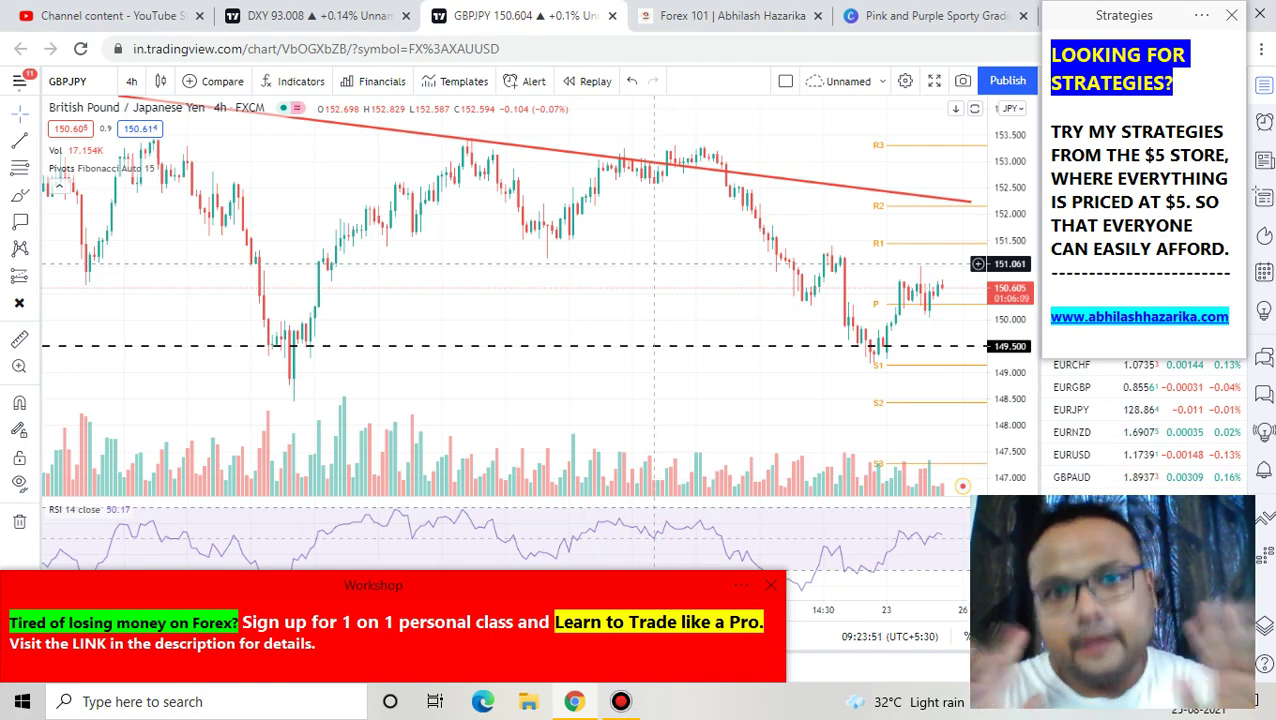
- Change the GBPJPY chart interval to 1 week and zoom in
scroll(510, 245, down, 3)
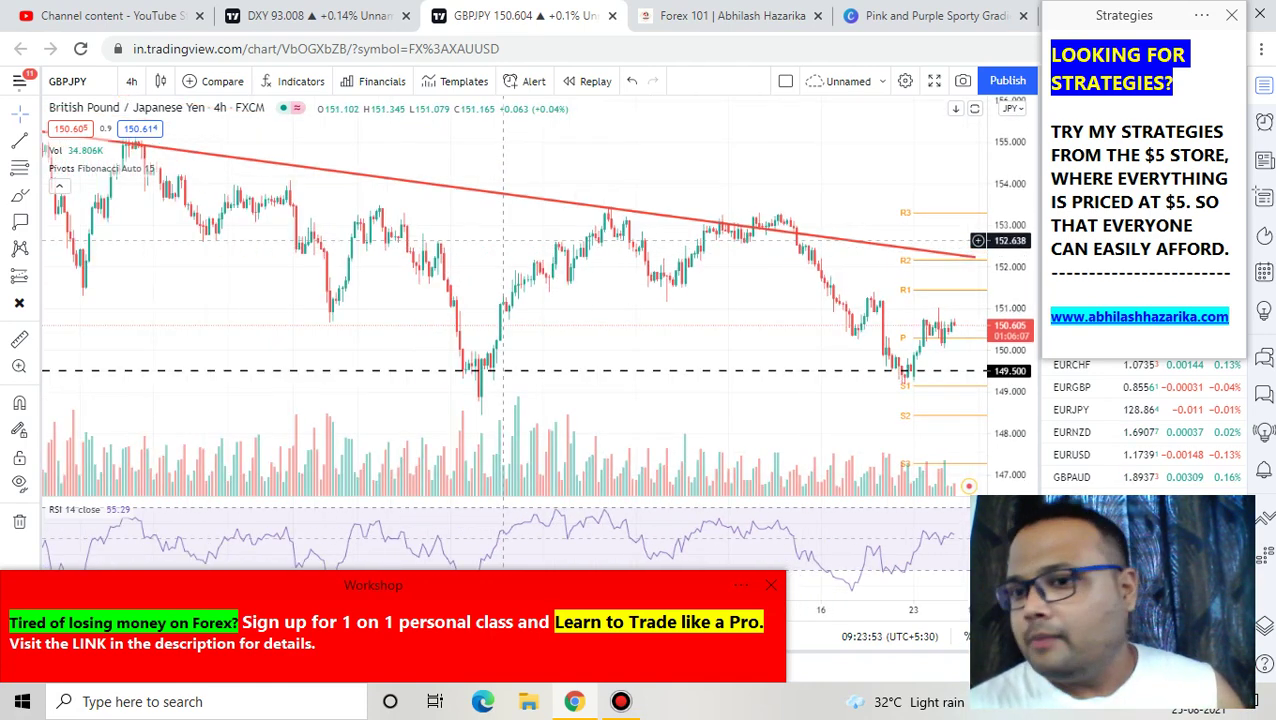
scroll(503, 240, up, 4)
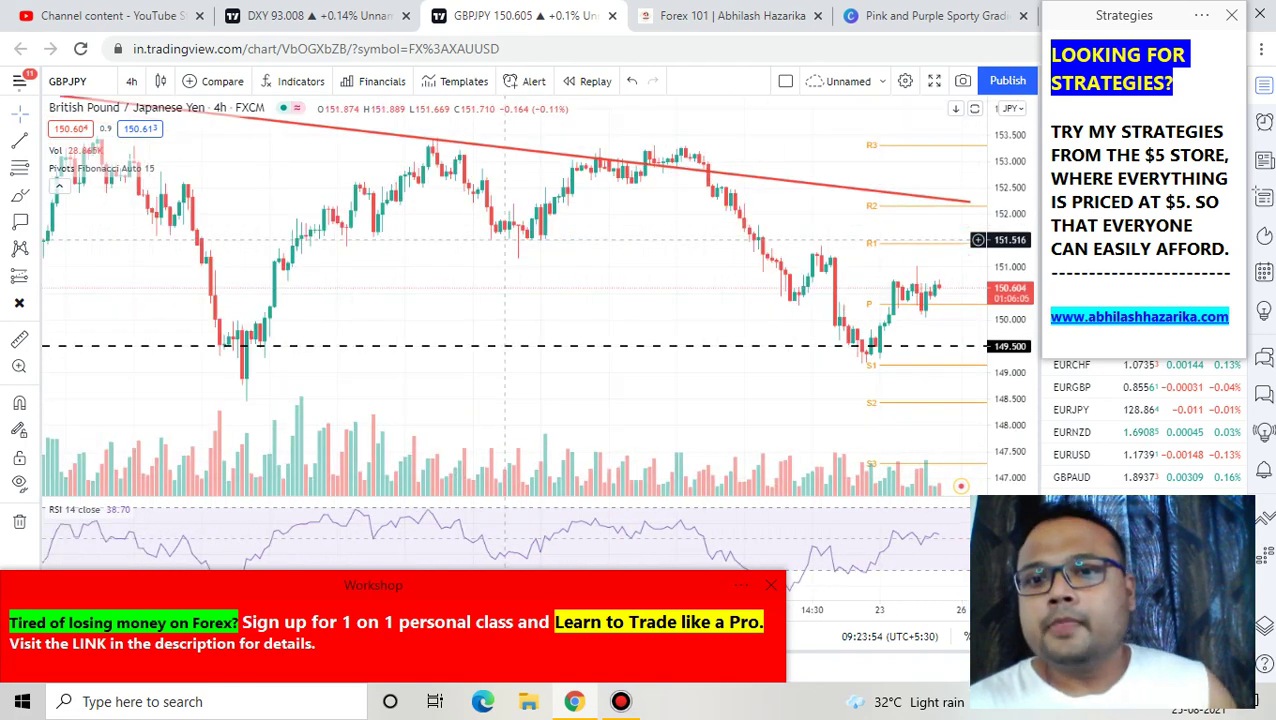
click(131, 81)
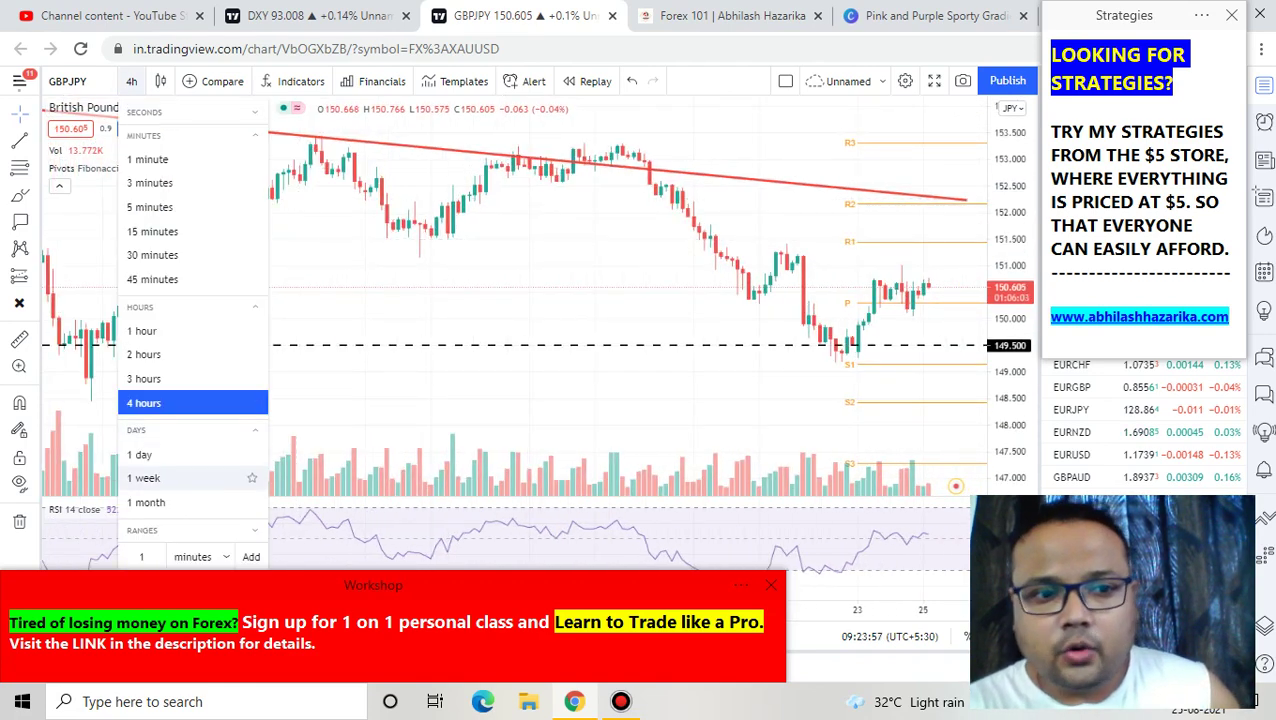
click(143, 478)
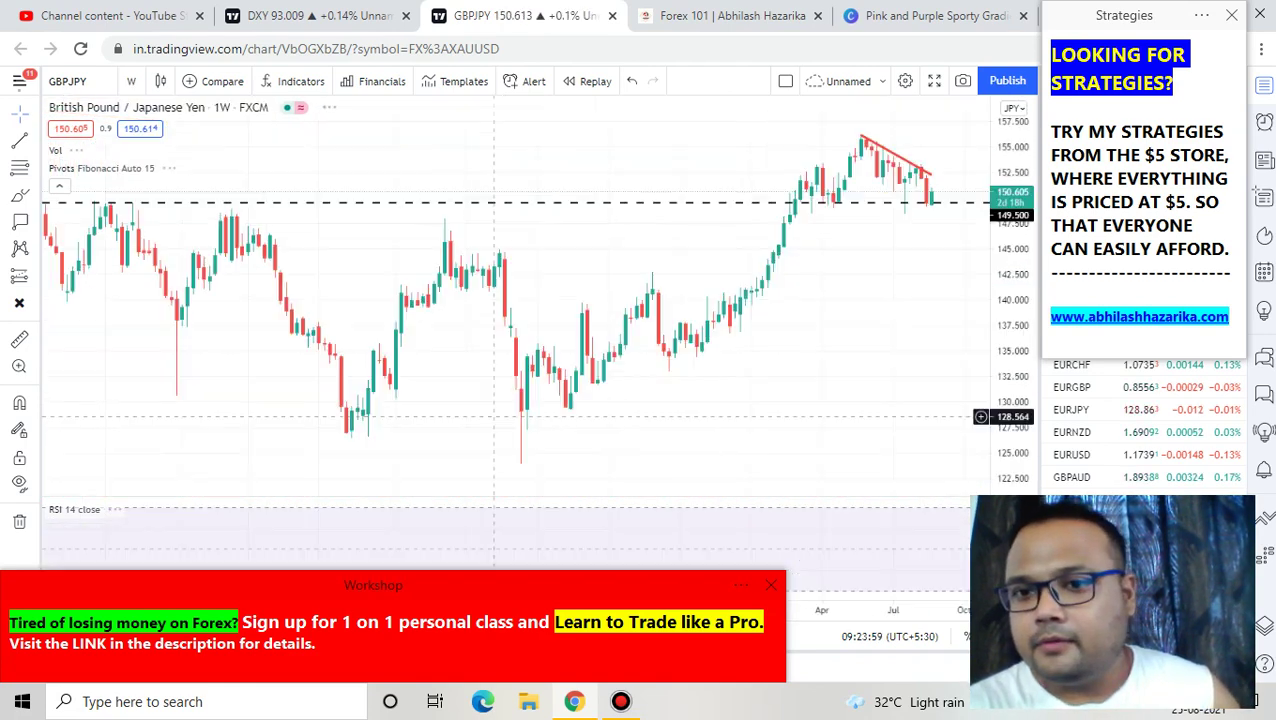
scroll(493, 416, up, 5)
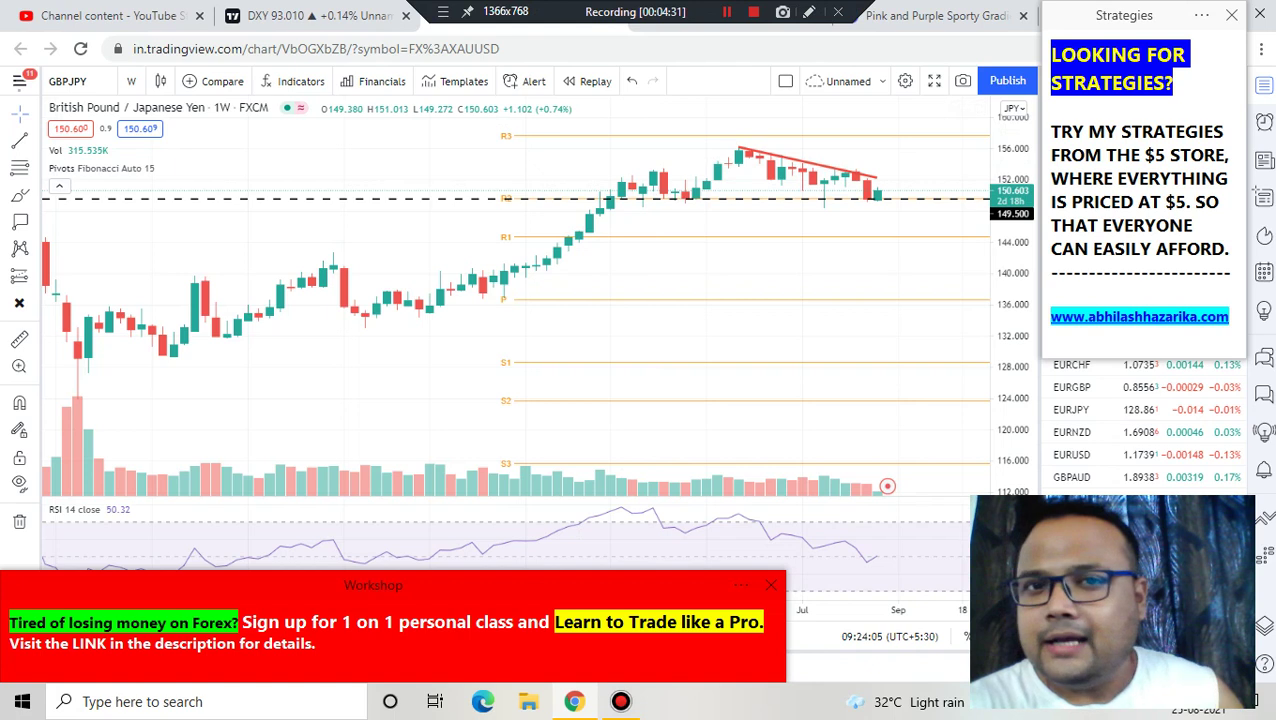
- Loop the weekly uptrend and recent top in red, line the 149.50 level, then clear
click(808, 12)
mouse_move(830, 135)
mouse_down()
mouse_move(656, 114)
mouse_move(660, 397)
mouse_move(924, 182)
mouse_move(800, 118)
mouse_up()
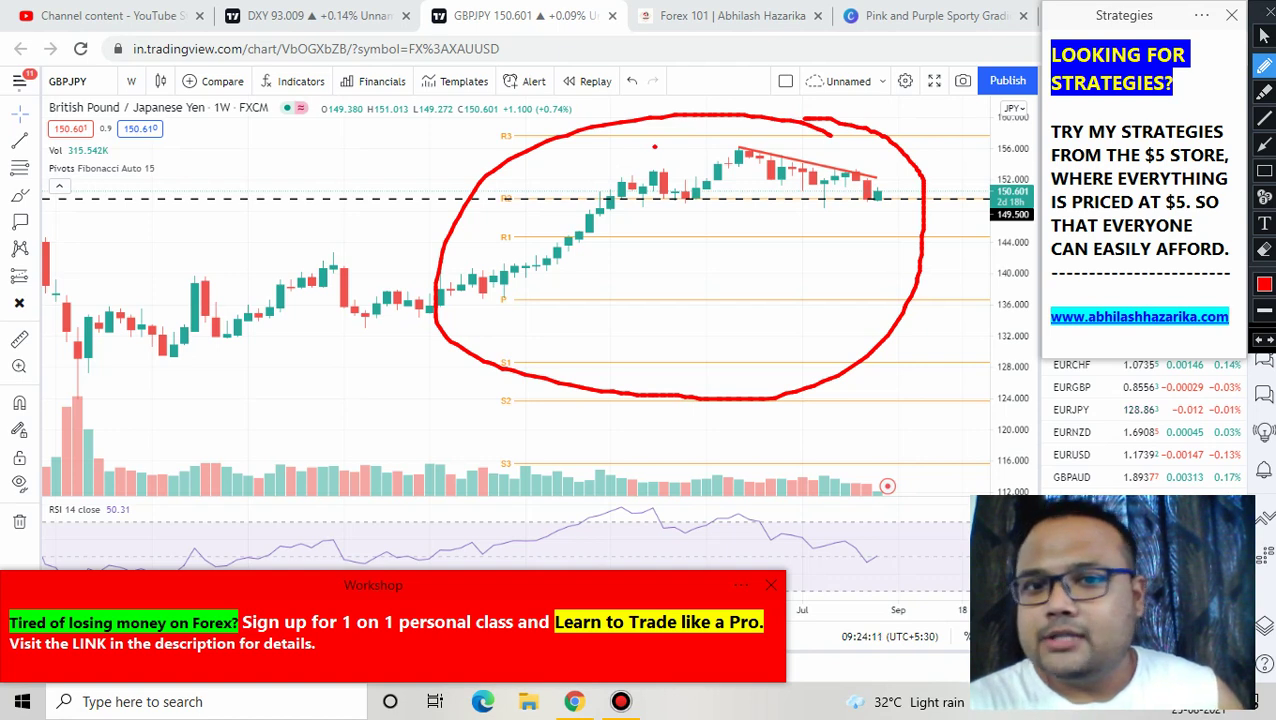
mouse_move(706, 134)
mouse_down()
mouse_move(640, 208)
mouse_move(858, 218)
mouse_move(776, 134)
mouse_move(746, 128)
mouse_up()
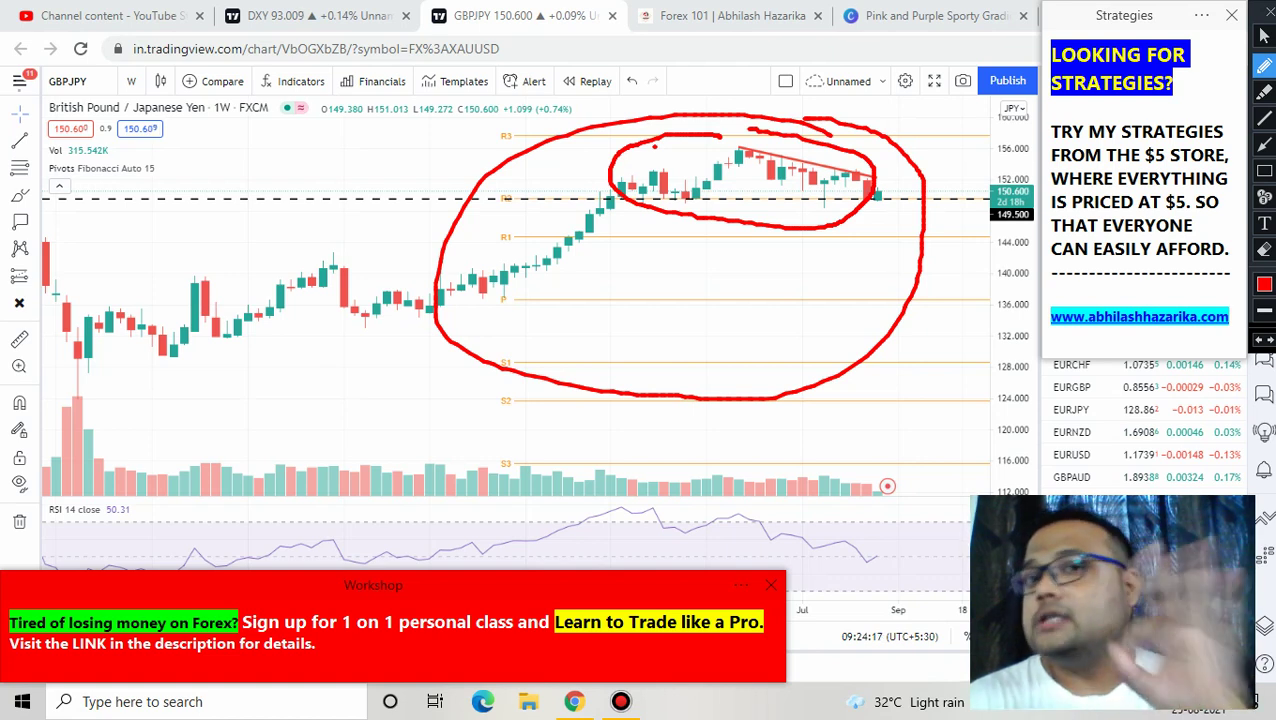
drag(506, 199, 888, 198)
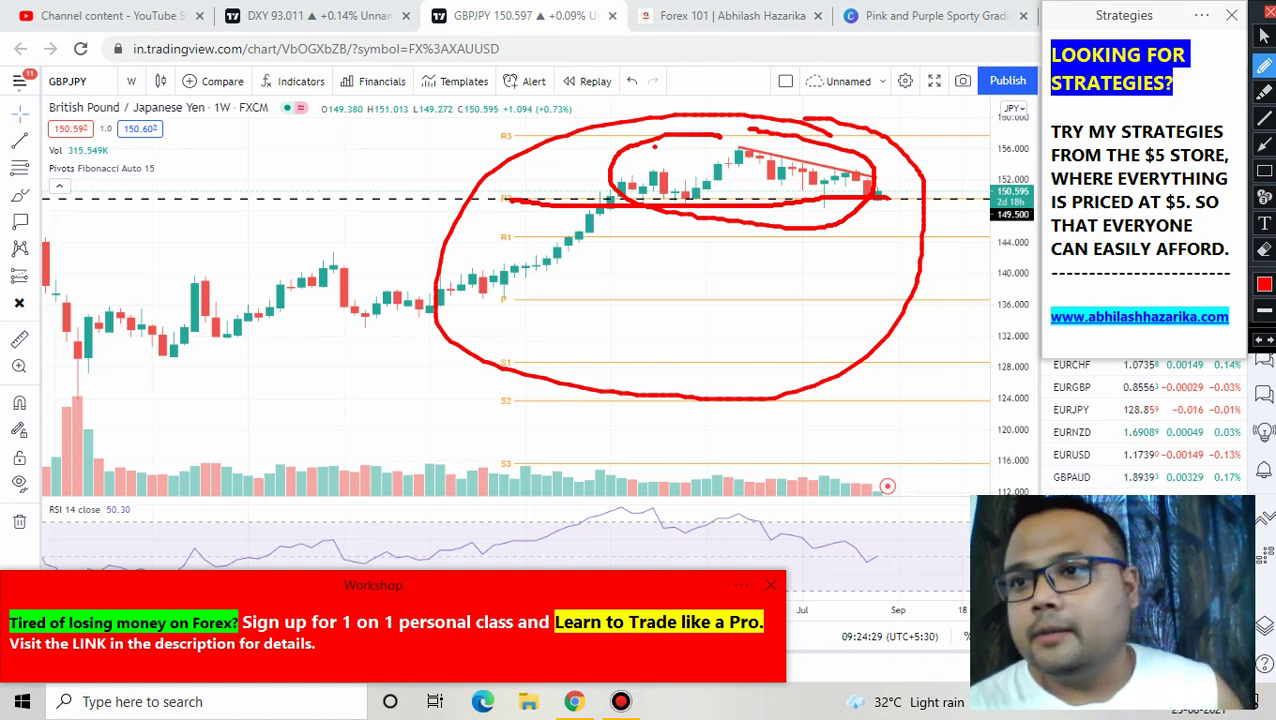
key(Escape)
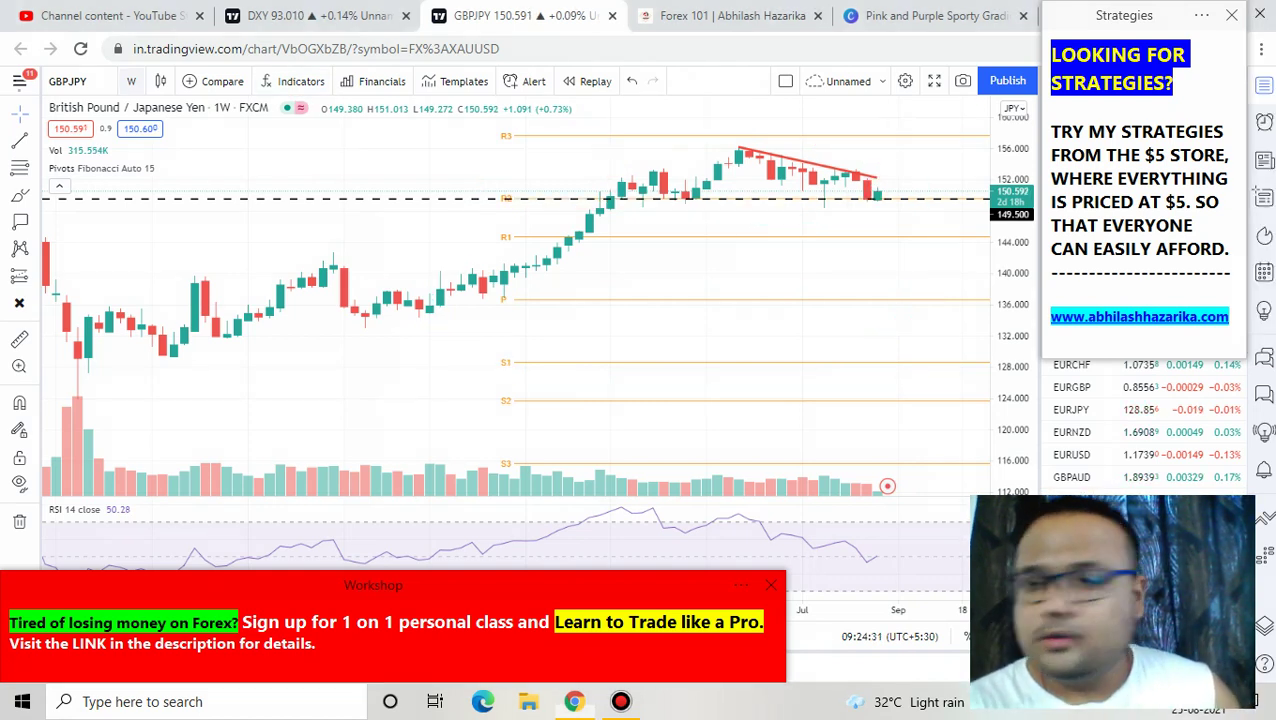
- Change the GBPJPY chart interval back to 4 hours
click(131, 81)
click(140, 401)
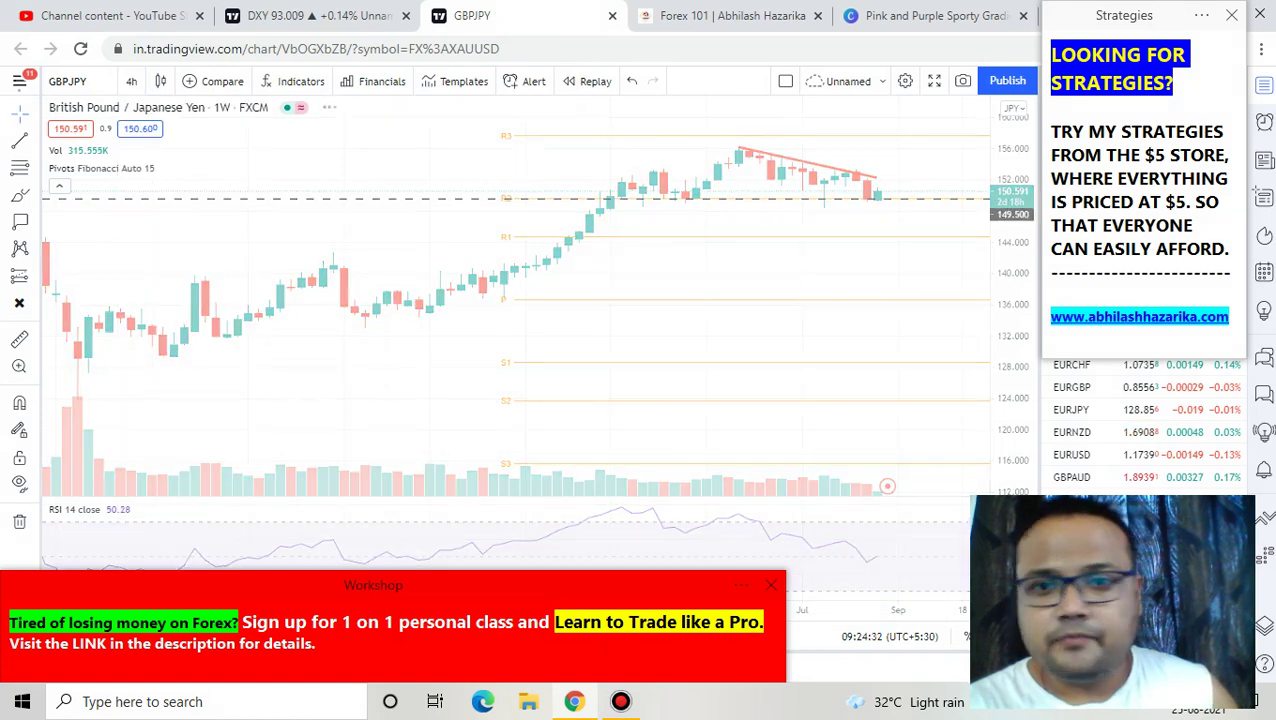
scroll(410, 352, down, 3)
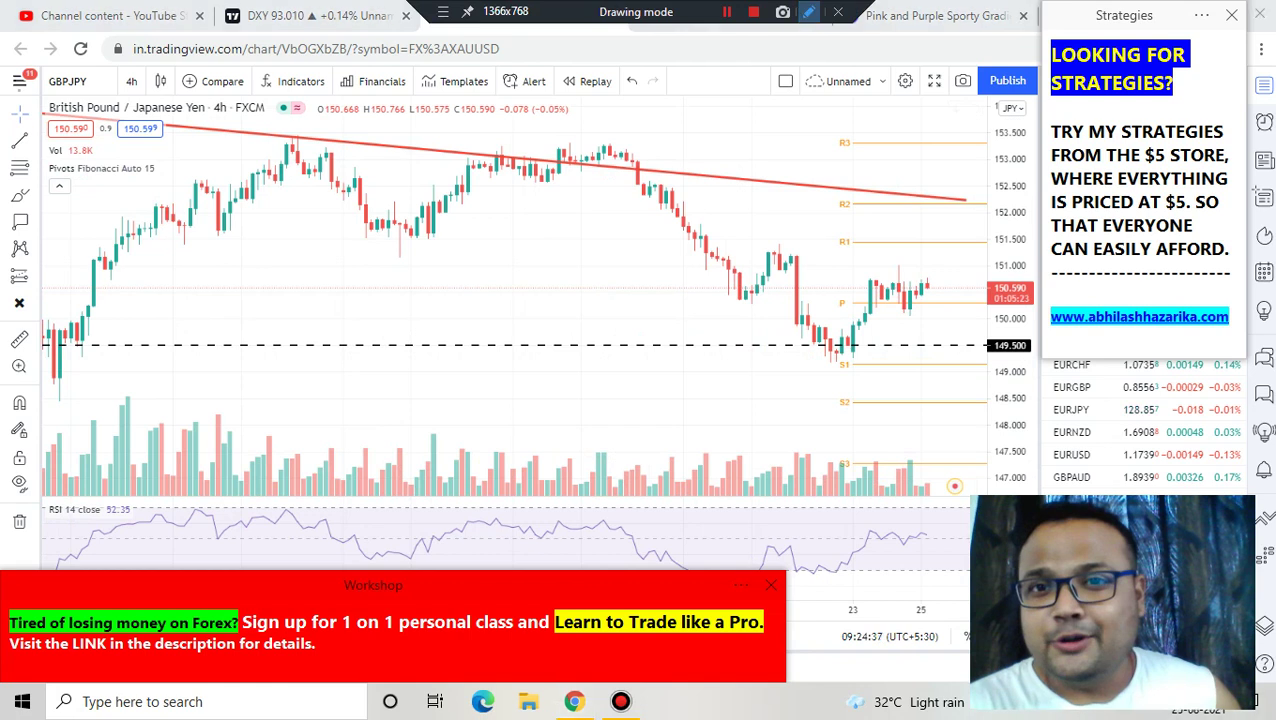
- Underline the 149.500 support line in red, then handwrite and circle '149.50' beneath it
click(808, 12)
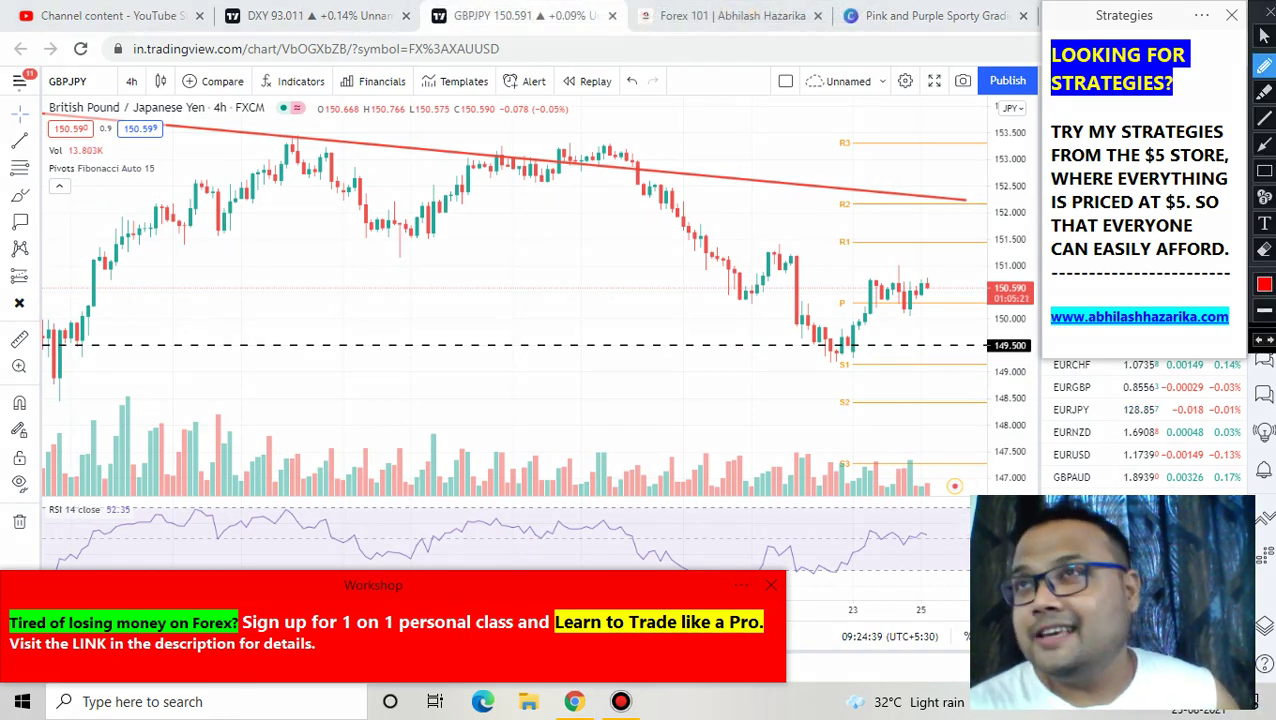
drag(686, 376, 691, 454)
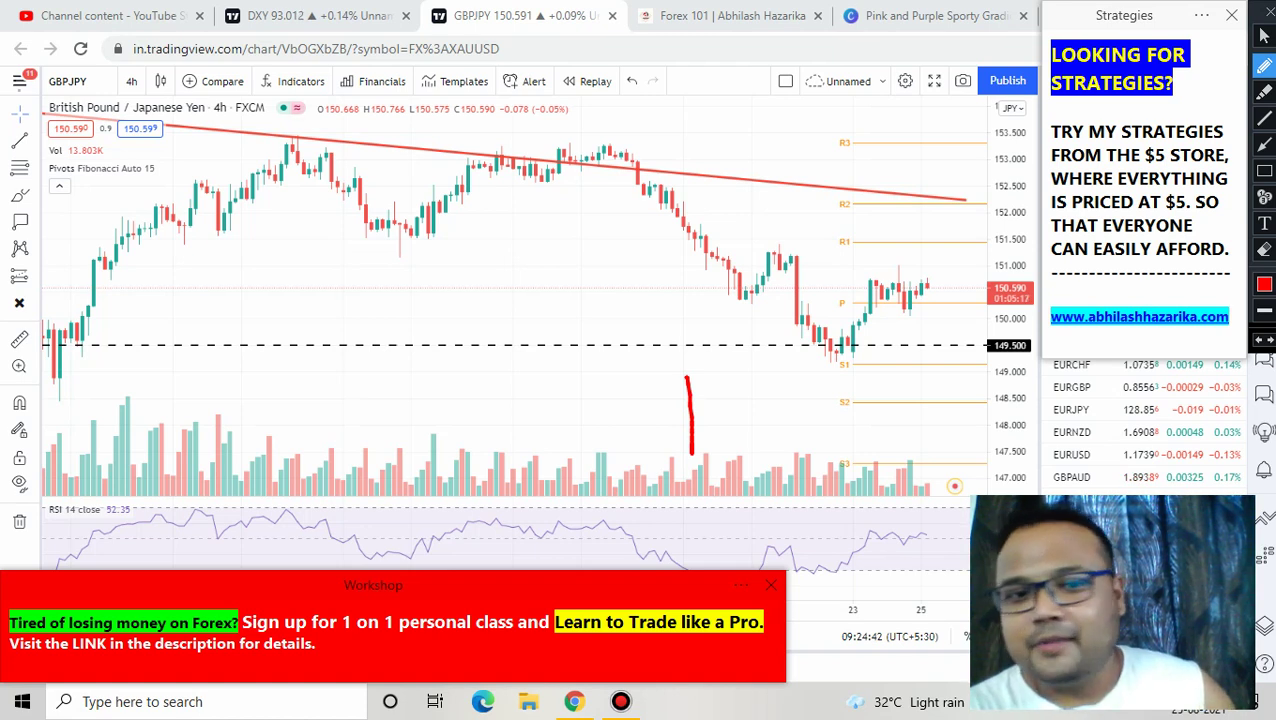
drag(728, 345, 948, 344)
drag(739, 374, 765, 450)
mouse_move(812, 372)
mouse_down()
mouse_move(814, 432)
mouse_move(900, 365)
mouse_move(864, 430)
mouse_up()
mouse_move(932, 366)
mouse_down()
mouse_move(912, 425)
mouse_move(935, 366)
mouse_up()
mouse_move(815, 481)
mouse_down()
mouse_move(945, 447)
mouse_move(845, 348)
mouse_move(614, 392)
mouse_move(762, 480)
mouse_move(822, 482)
mouse_up()
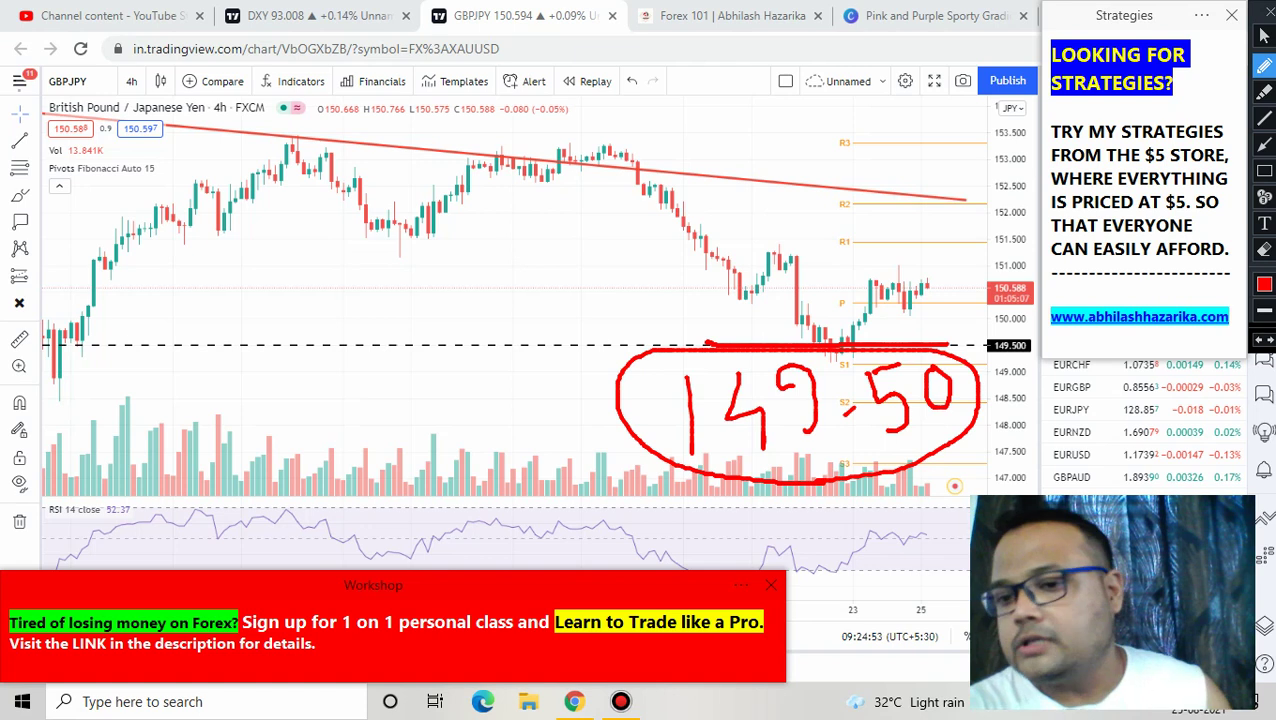
- Handwrite 'Support' beside 149.50, then clear all red annotations
drag(446, 400, 430, 466)
mouse_move(478, 412)
mouse_down()
mouse_move(488, 482)
mouse_move(574, 398)
mouse_move(574, 426)
mouse_up()
drag(574, 398, 588, 386)
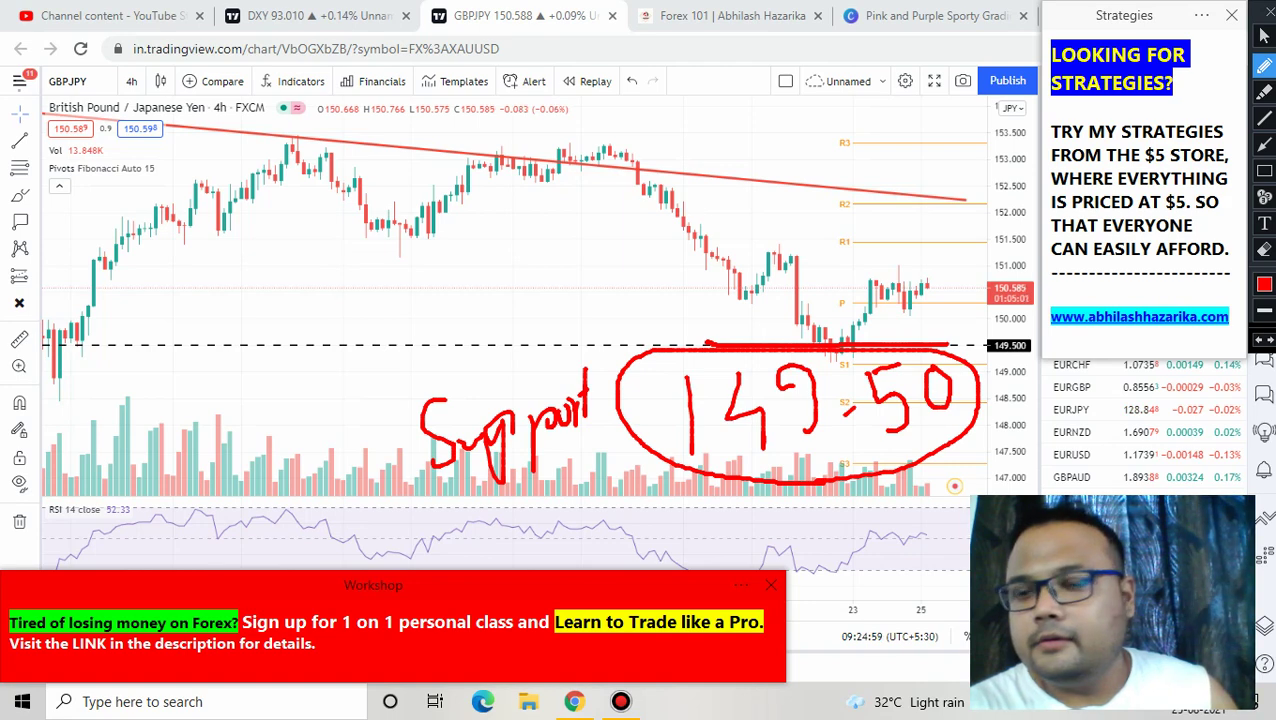
key(Escape)
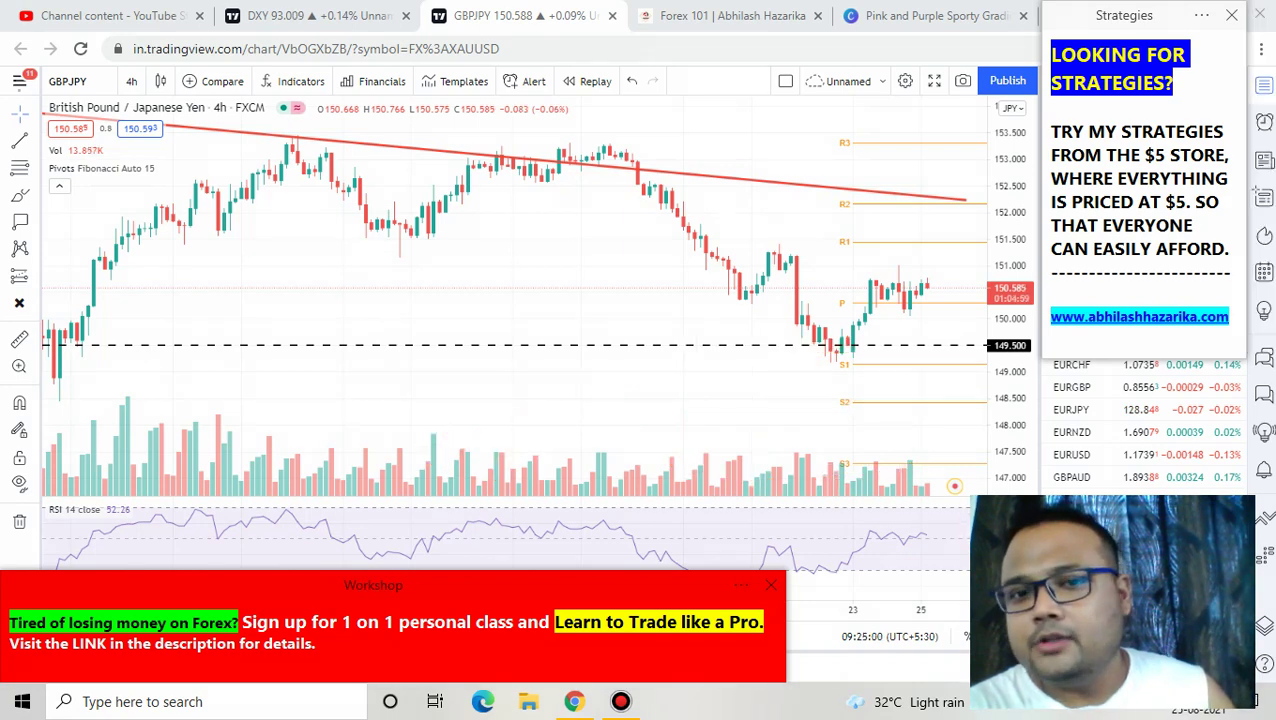
- Zoom out the 4-hour chart and draw a red freehand mark along the left of 149.500 support
scroll(473, 235, down, 5)
scroll(473, 235, down, 3)
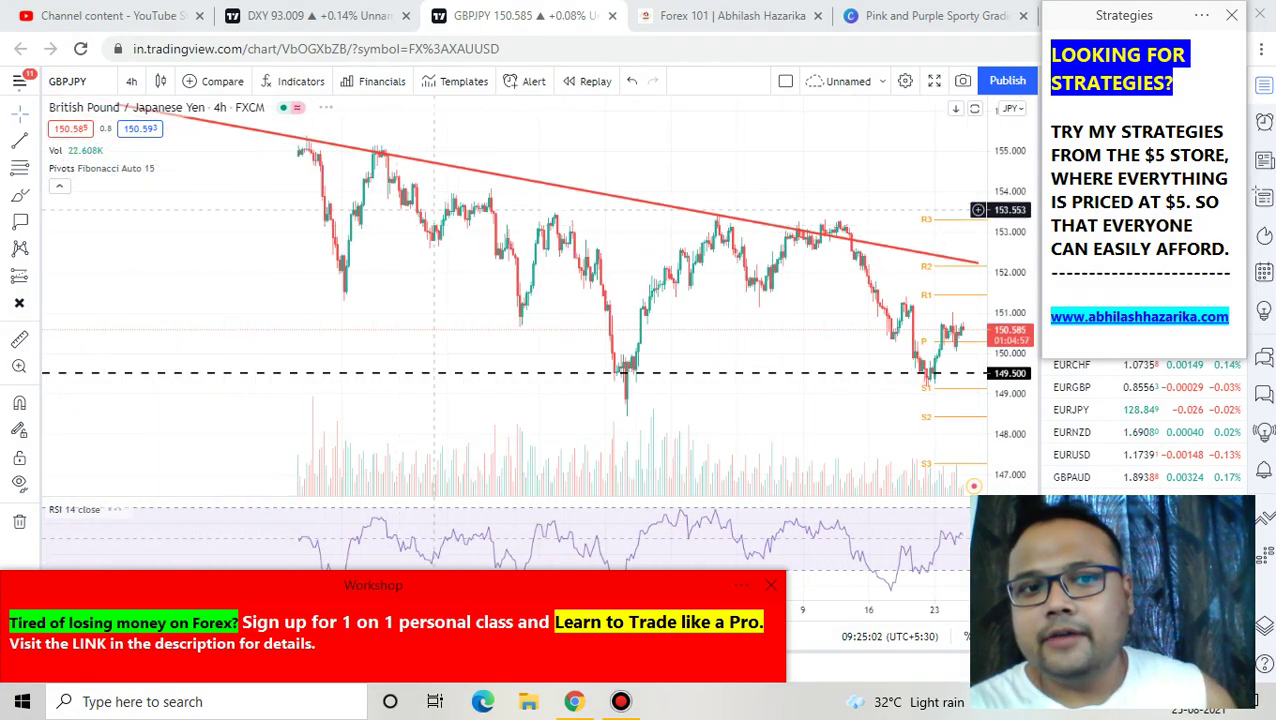
scroll(392, 190, down, 1)
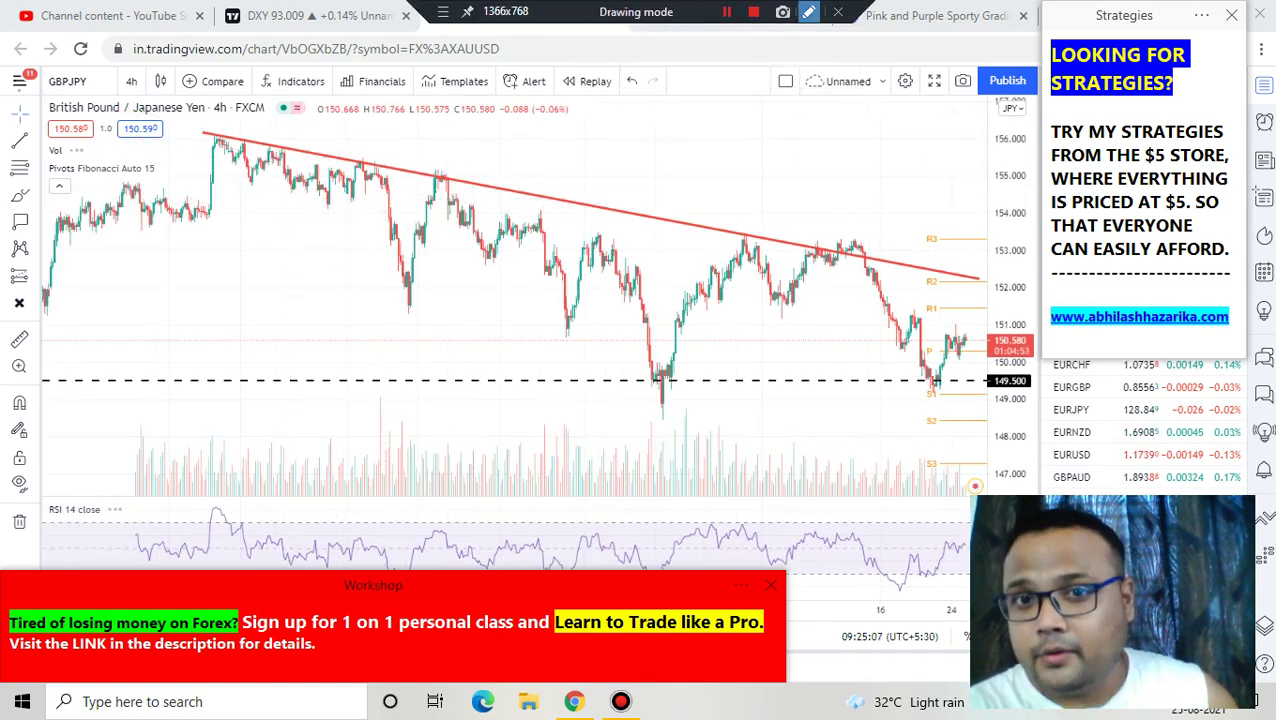
key(ctrl+shift+p)
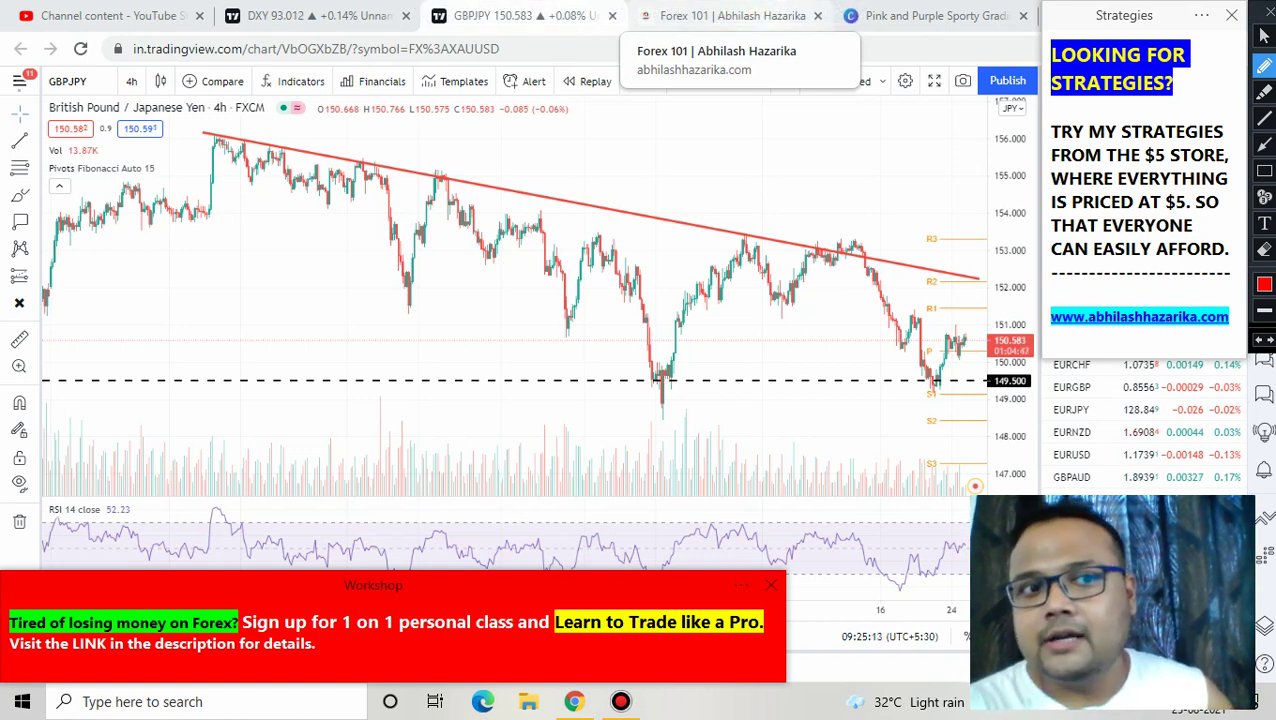
mouse_move(184, 382)
mouse_down()
mouse_move(186, 332)
mouse_move(242, 390)
mouse_move(306, 370)
mouse_move(316, 395)
mouse_up()
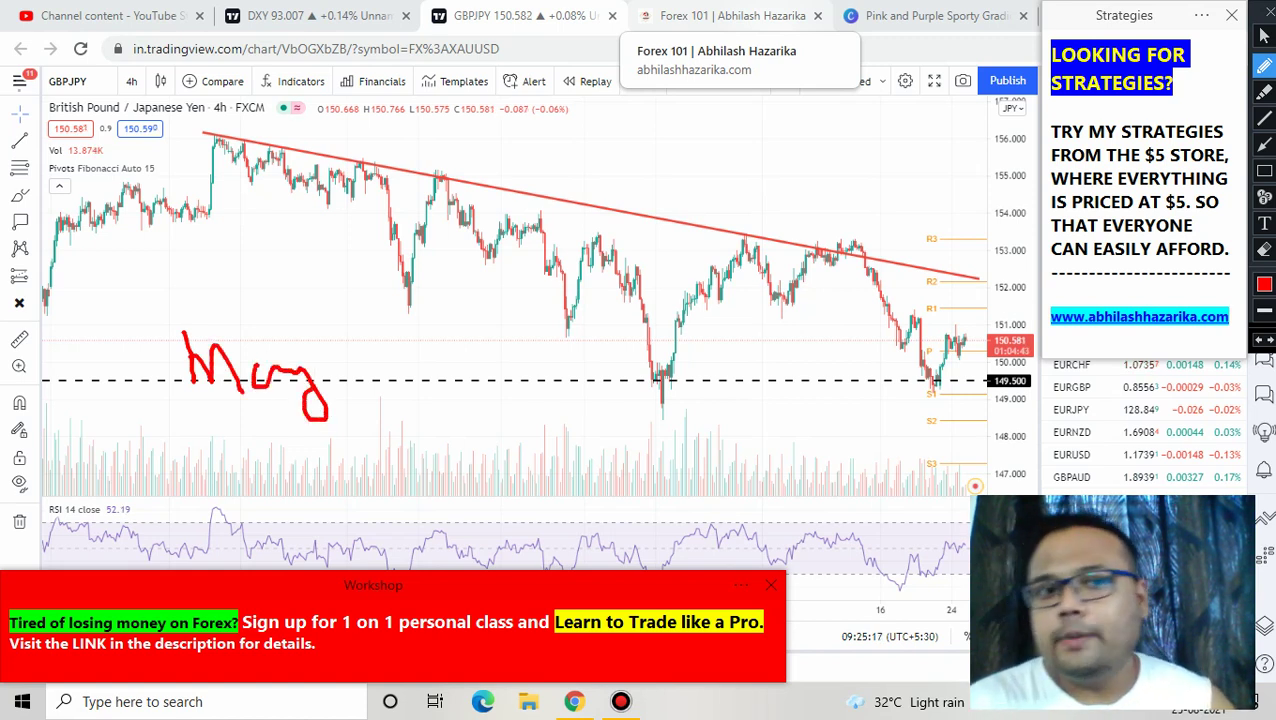